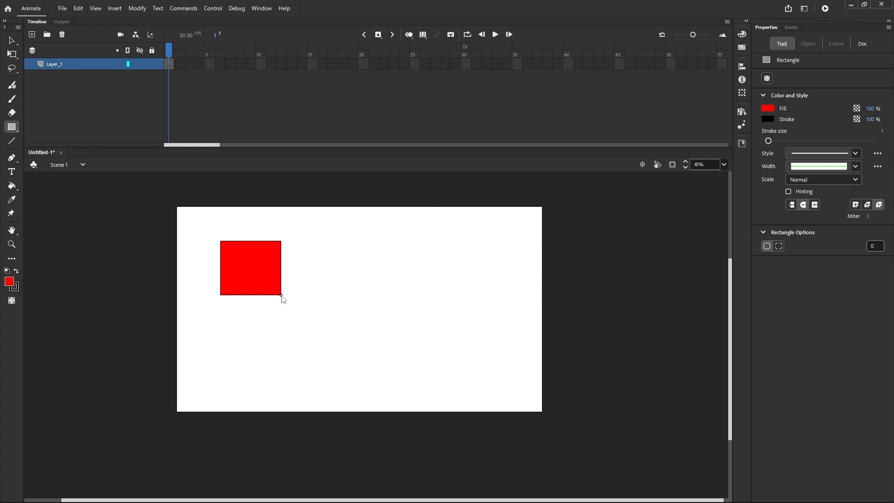
# Select the whole red rectangle with its outline and scale it up with Free Transform to about 425 × 379 px.
pyautogui.click(11, 41)
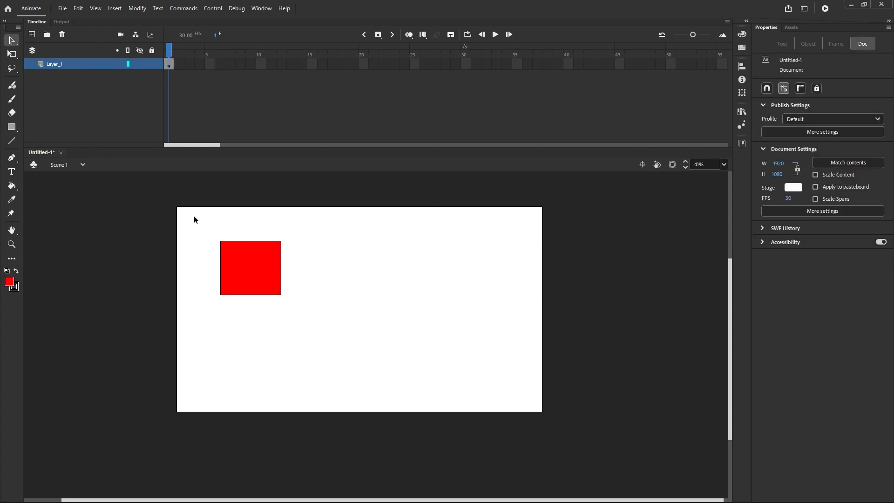
pyautogui.moveTo(203, 229)
pyautogui.mouseDown()
pyautogui.moveTo(267, 298)
pyautogui.moveTo(312, 328)
pyautogui.mouseUp()
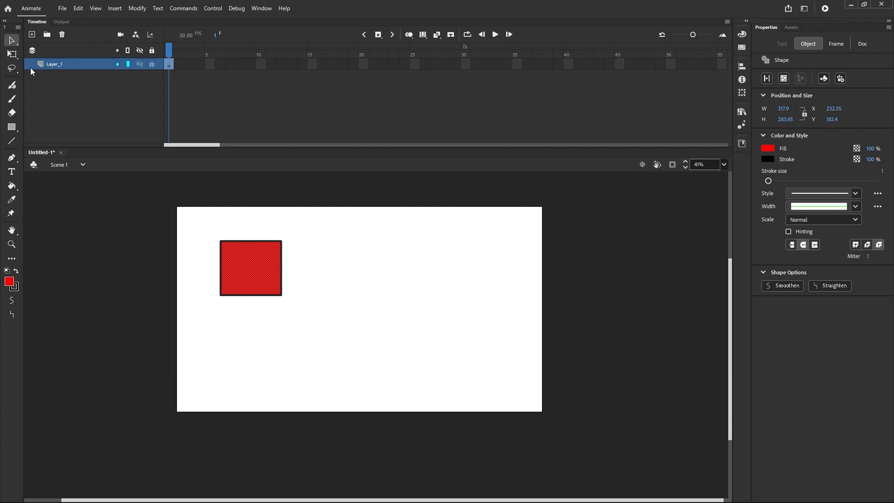
pyautogui.click(17, 58)
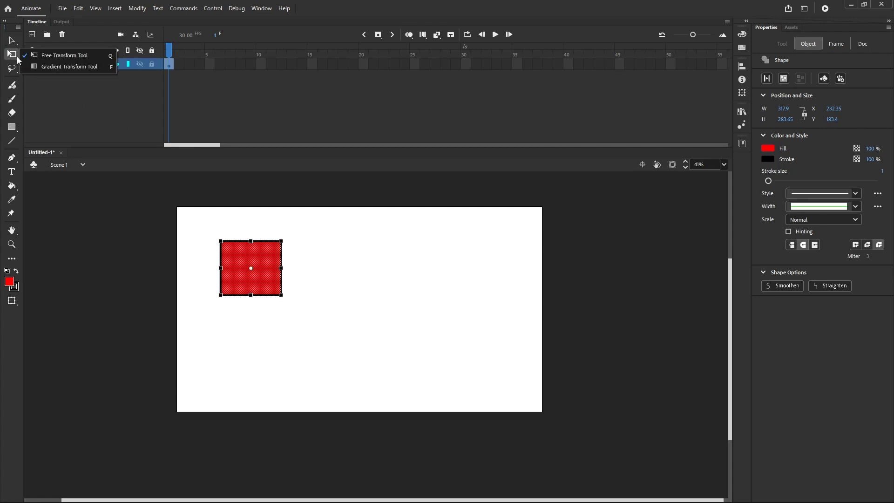
pyautogui.click(68, 53)
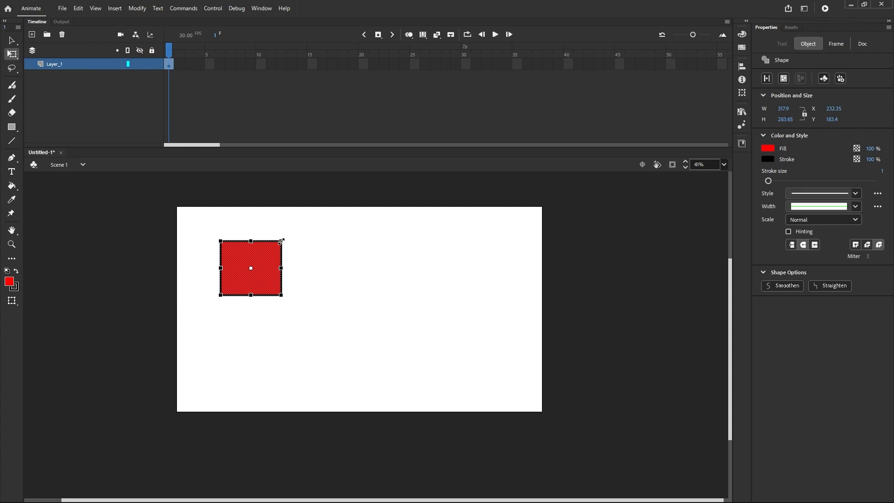
pyautogui.moveTo(281, 241)
pyautogui.mouseDown()
pyautogui.moveTo(322, 219)
pyautogui.moveTo(289, 239)
pyautogui.moveTo(293, 222)
pyautogui.moveTo(319, 228)
pyautogui.moveTo(278, 238)
pyautogui.moveTo(320, 208)
pyautogui.moveTo(286, 238)
pyautogui.moveTo(331, 210)
pyautogui.moveTo(341, 222)
pyautogui.moveTo(289, 237)
pyautogui.moveTo(331, 213)
pyautogui.moveTo(275, 241)
pyautogui.moveTo(297, 221)
pyautogui.moveTo(292, 231)
pyautogui.mouseUp()
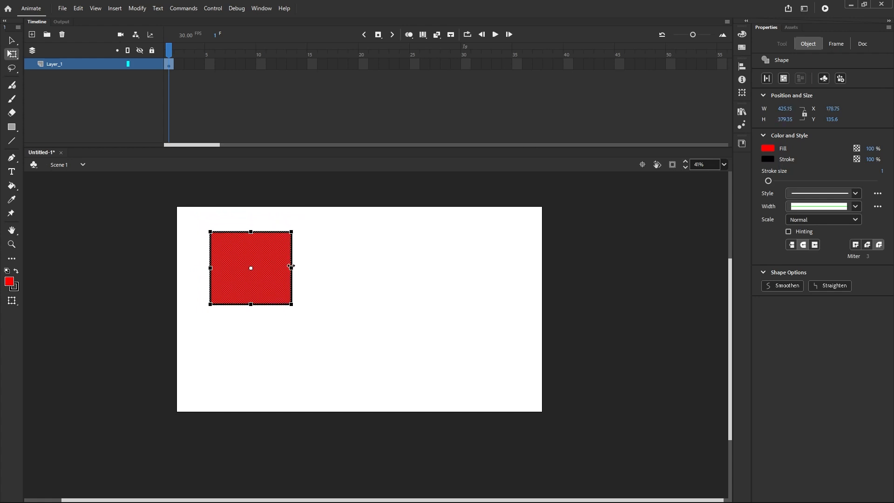
# Resize the red rectangle to about 503 × 428 px and move it to the upper middle of the stage.
pyautogui.moveTo(291, 266); pyautogui.dragTo(319, 266)
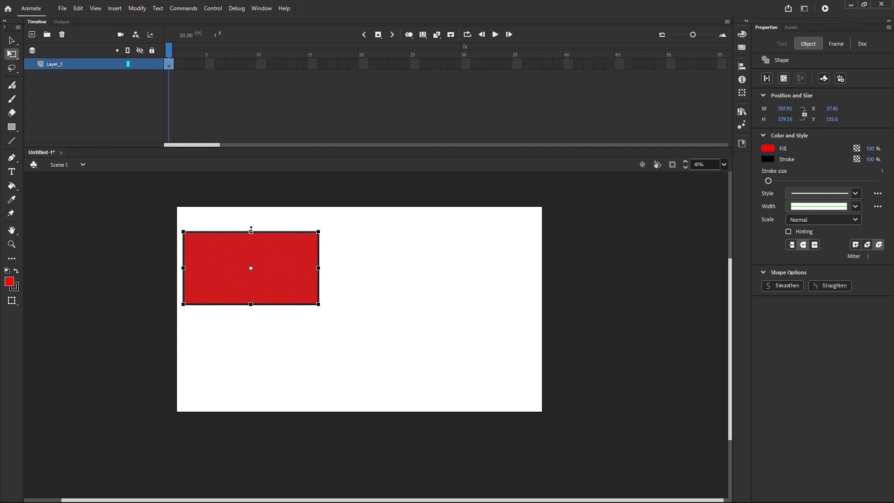
pyautogui.moveTo(251, 230)
pyautogui.mouseDown()
pyautogui.moveTo(259, 181)
pyautogui.moveTo(249, 180)
pyautogui.moveTo(248, 236)
pyautogui.moveTo(251, 206)
pyautogui.moveTo(250, 225)
pyautogui.mouseUp()
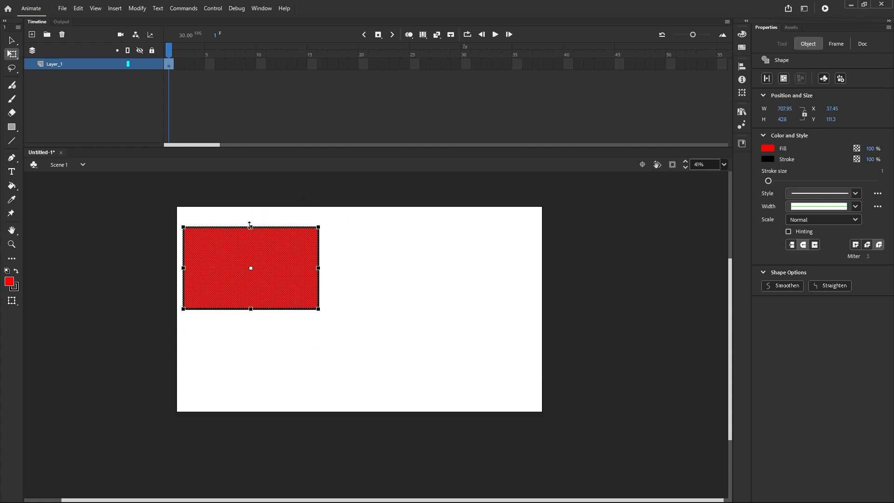
pyautogui.moveTo(262, 256); pyautogui.dragTo(347, 265)
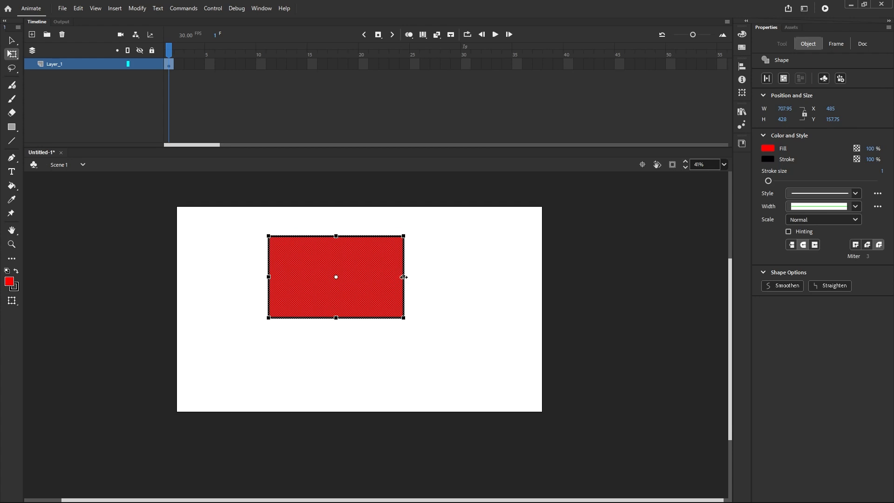
pyautogui.moveTo(403, 277); pyautogui.dragTo(384, 277)
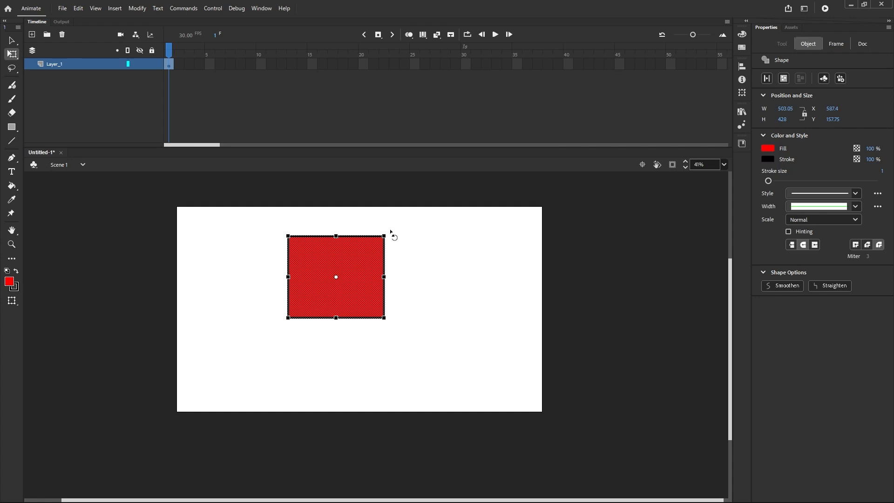
# Try rotating the rectangle about its centre, undo that, and try rotating it clockwise about its upper-left corner.
pyautogui.moveTo(391, 232); pyautogui.dragTo(370, 320)
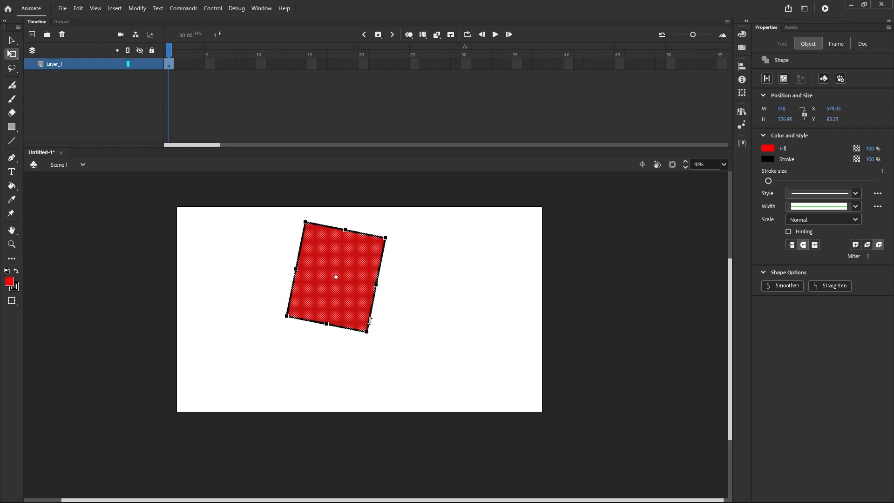
pyautogui.hotkey('ctrl', 'z')
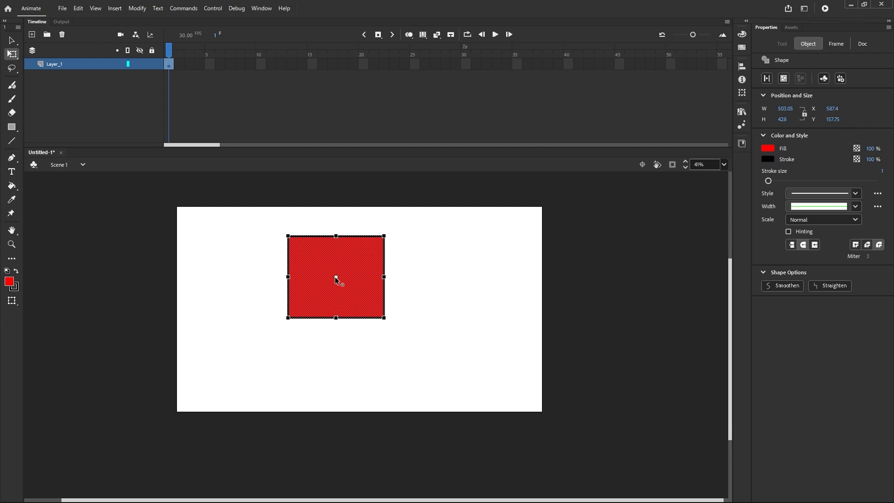
pyautogui.moveTo(293, 248); pyautogui.dragTo(288, 236)
pyautogui.moveTo(392, 237); pyautogui.dragTo(413, 260)
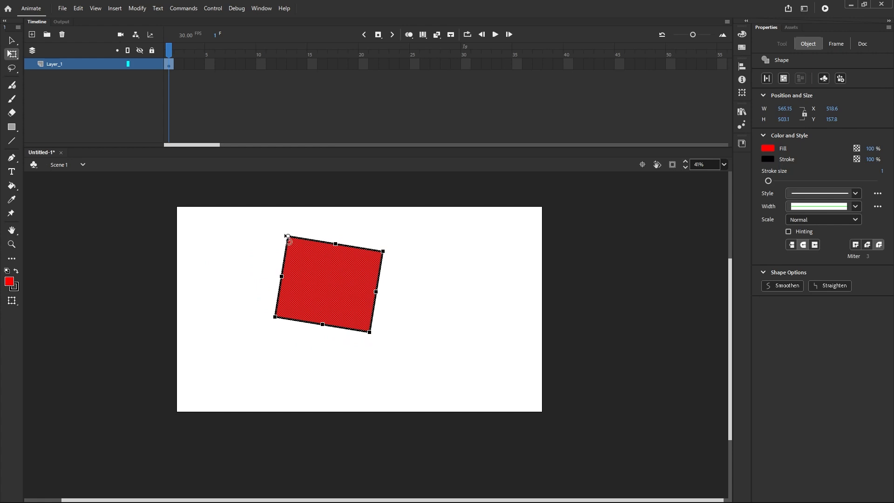
# Try rotating the rectangle about its lower-right corner and its left-edge midpoint, undoing the rotations.
pyautogui.moveTo(288, 236); pyautogui.dragTo(369, 332)
pyautogui.moveTo(286, 233); pyautogui.dragTo(314, 314)
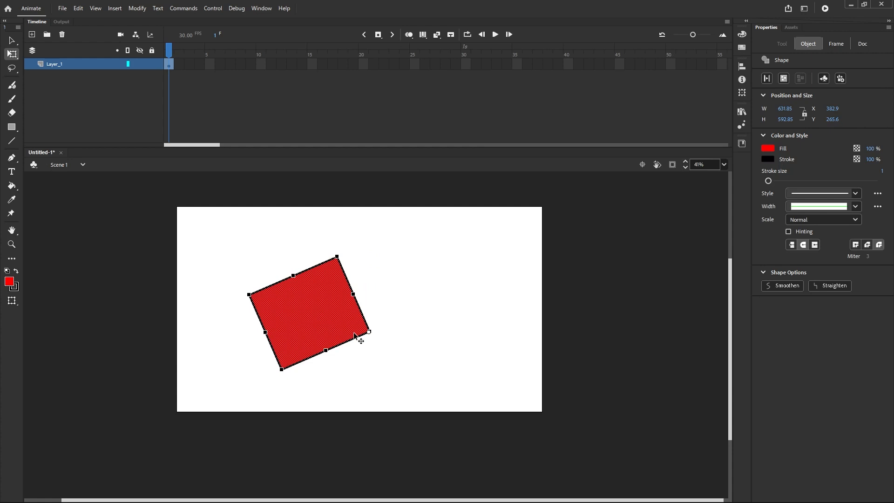
pyautogui.moveTo(359, 337); pyautogui.dragTo(421, 326)
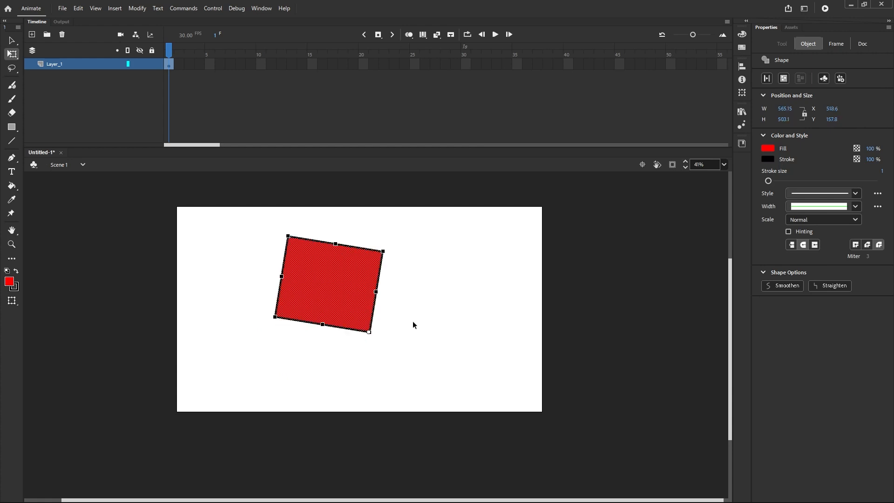
pyautogui.hotkey('ctrl', 'z')
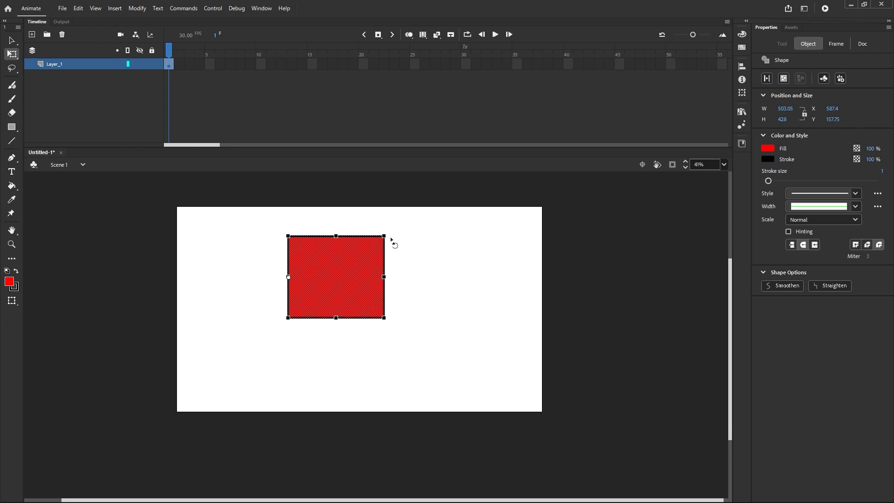
pyautogui.moveTo(393, 237); pyautogui.dragTo(401, 247)
pyautogui.hotkey('ctrl', 'z')
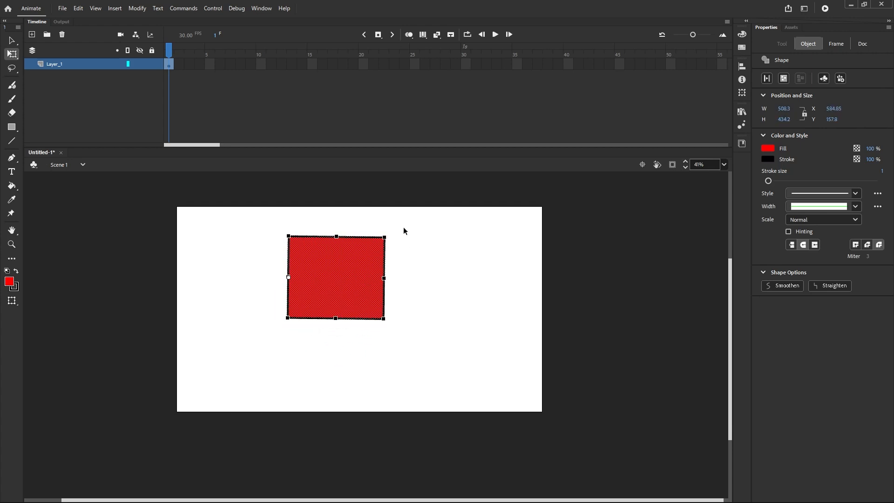
# Lower the rectangle's fill alpha to 49% and deselect the shape.
pyautogui.click(16, 56)
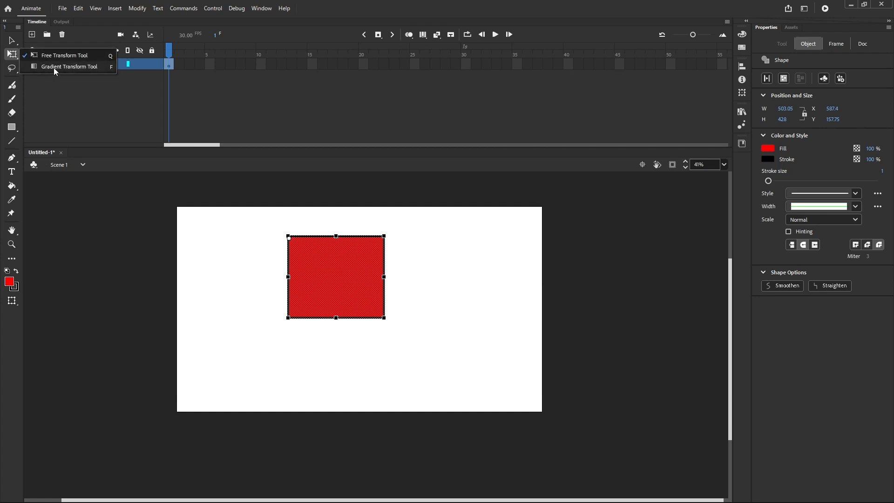
pyautogui.click(11, 40)
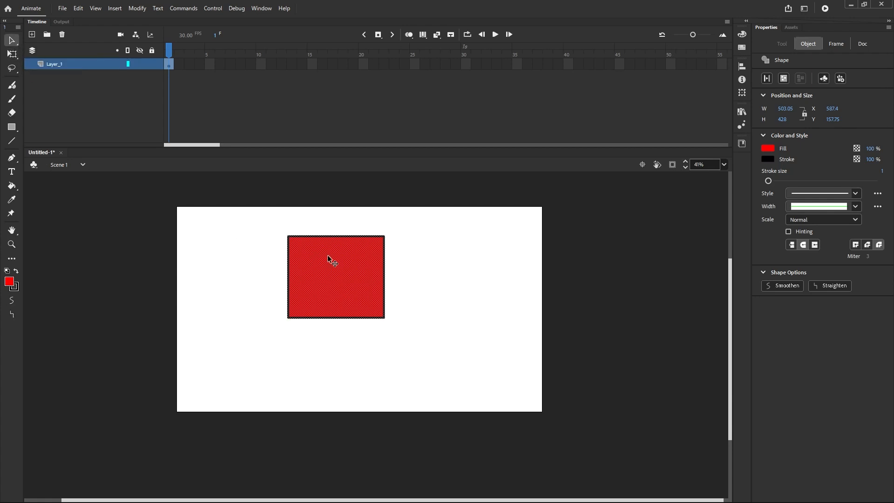
pyautogui.click(9, 281)
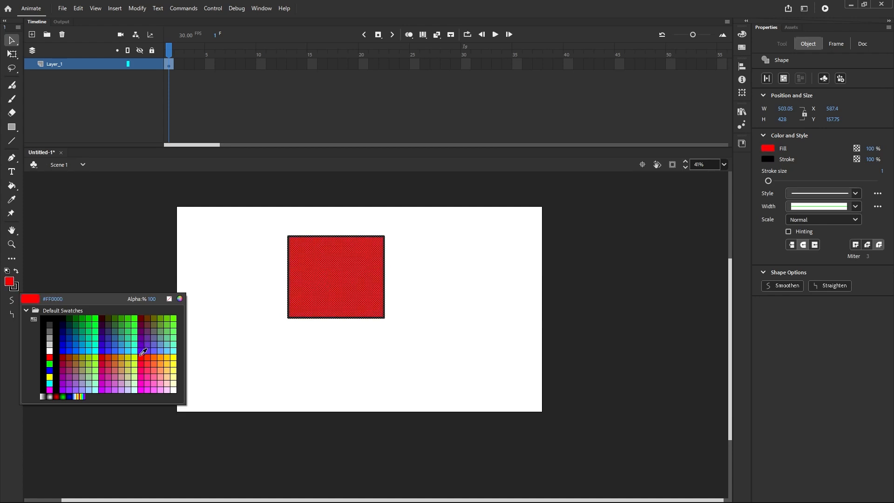
pyautogui.click(142, 353)
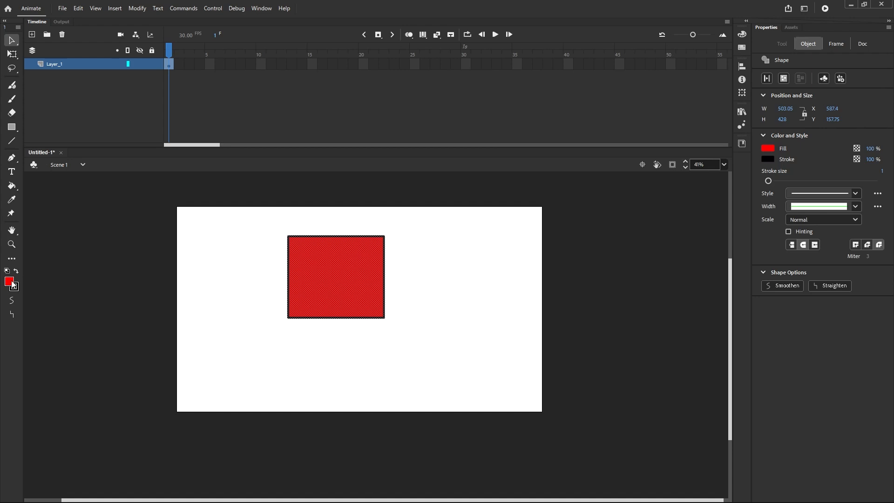
pyautogui.click(12, 283)
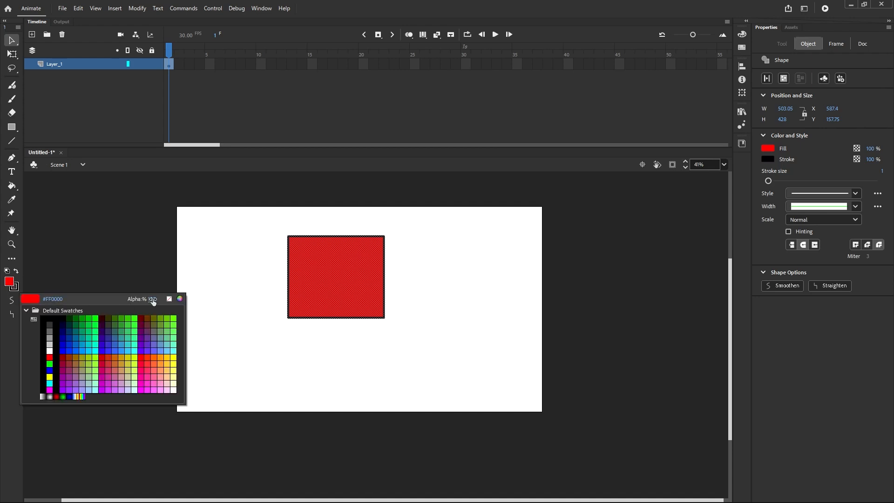
pyautogui.moveTo(159, 299); pyautogui.dragTo(141, 305)
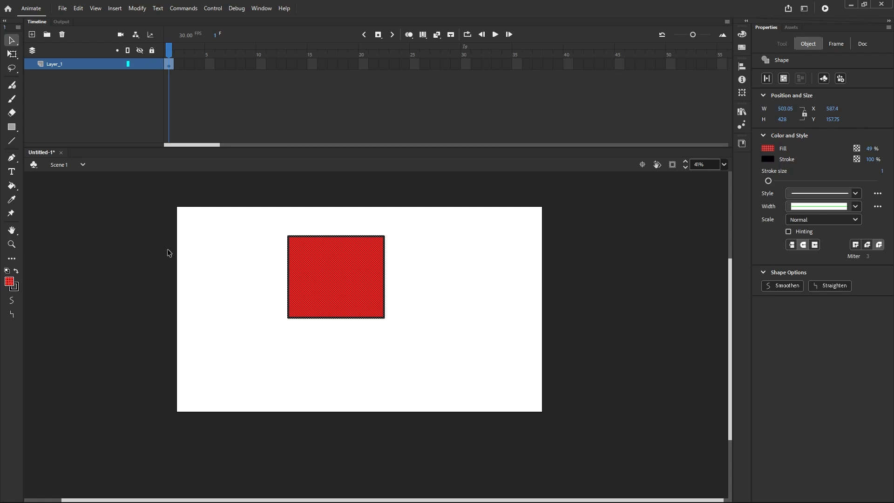
pyautogui.click(192, 265)
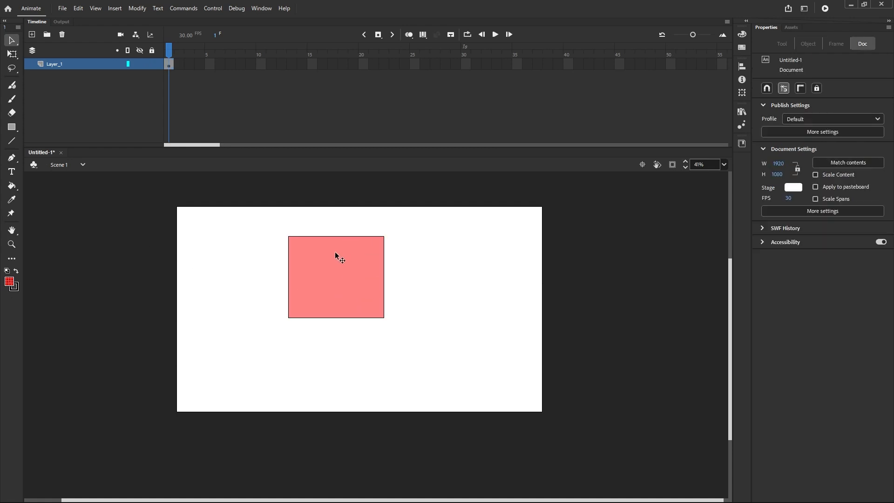
# Select the whole rectangle and set its fill alpha back to 100%.
pyautogui.moveTo(264, 227); pyautogui.dragTo(437, 367)
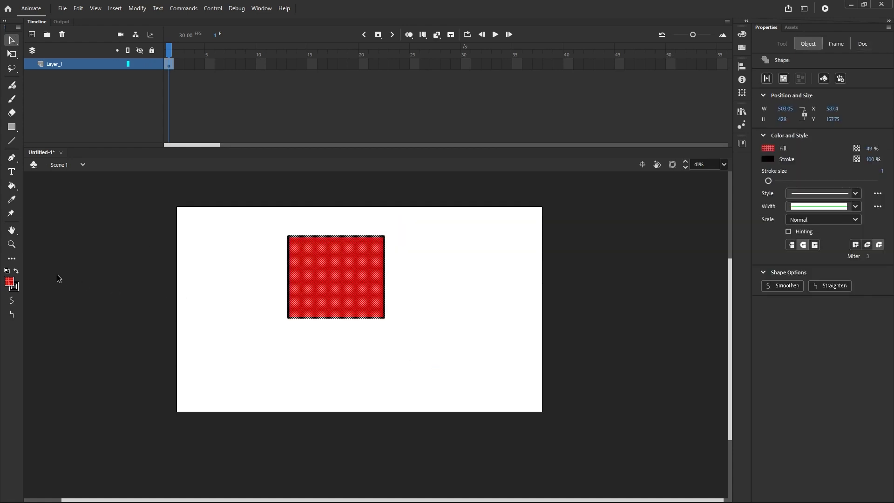
pyautogui.click(6, 283)
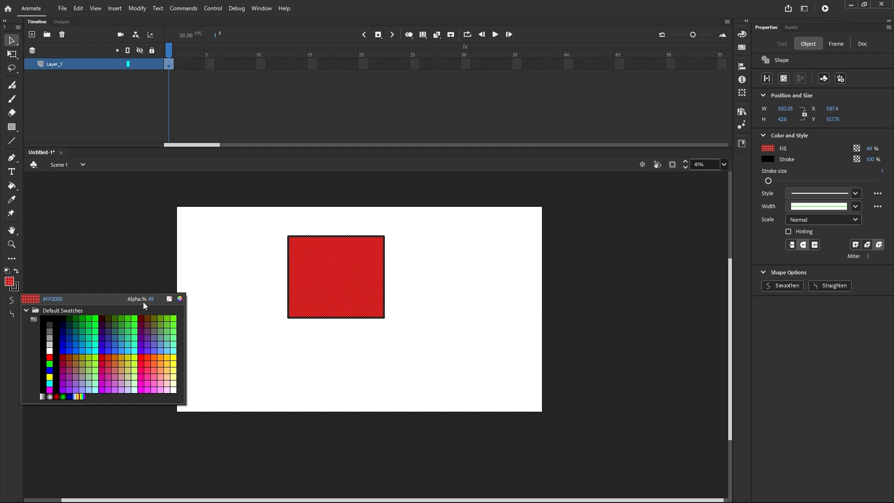
pyautogui.moveTo(150, 301); pyautogui.dragTo(251, 296)
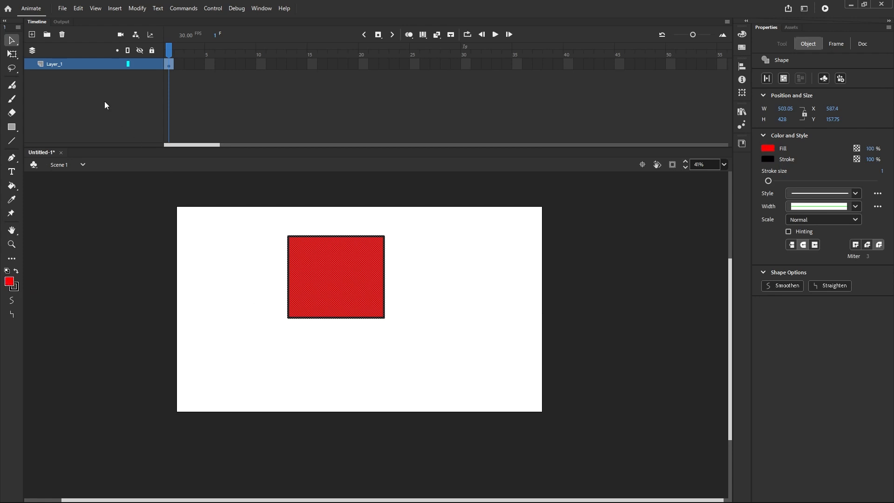
# Reselect the rectangle with its outline and move it slightly down and left, to about X 507, Y 253.
pyautogui.click(109, 231)
pyautogui.moveTo(259, 219); pyautogui.dragTo(454, 361)
pyautogui.moveTo(346, 288); pyautogui.dragTo(324, 305)
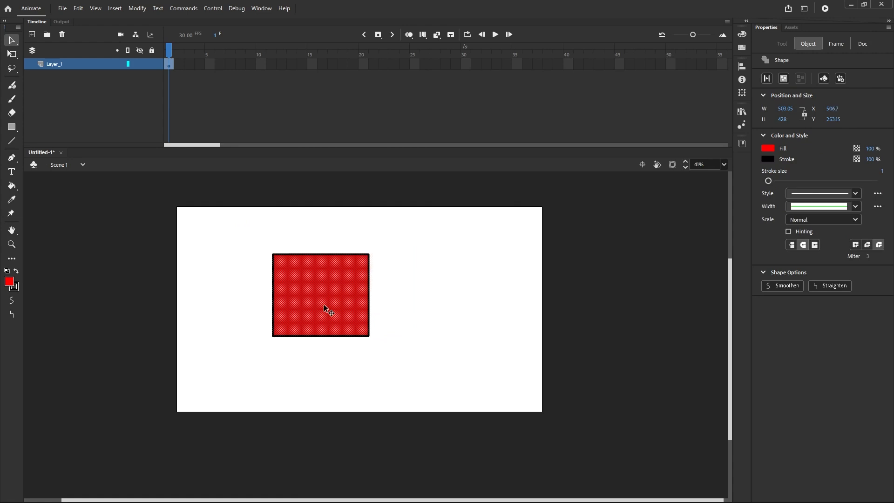
# Give the rectangle a linear gradient fill and set the gradient's right-end colour stop to red FB0404.
pyautogui.click(12, 54)
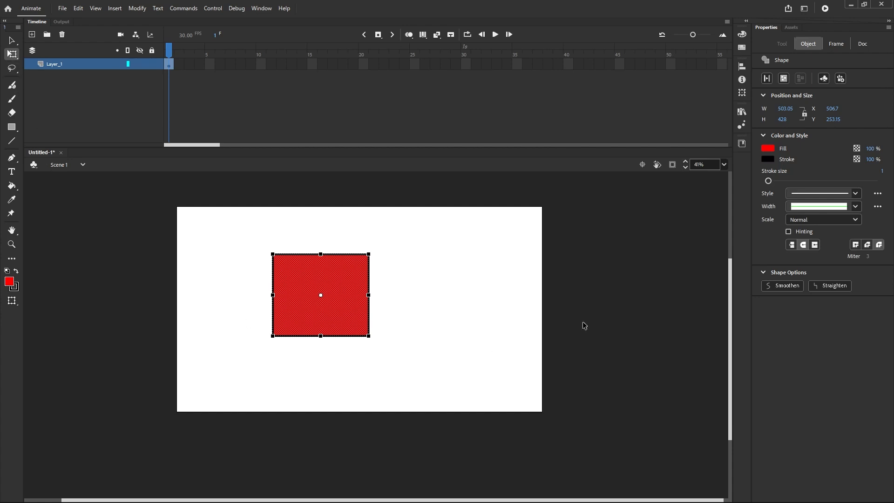
pyautogui.click(743, 35)
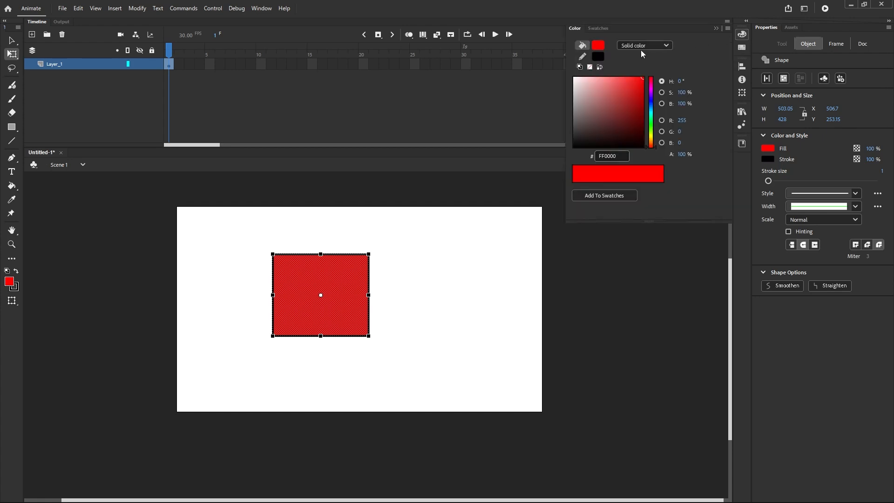
pyautogui.click(666, 46)
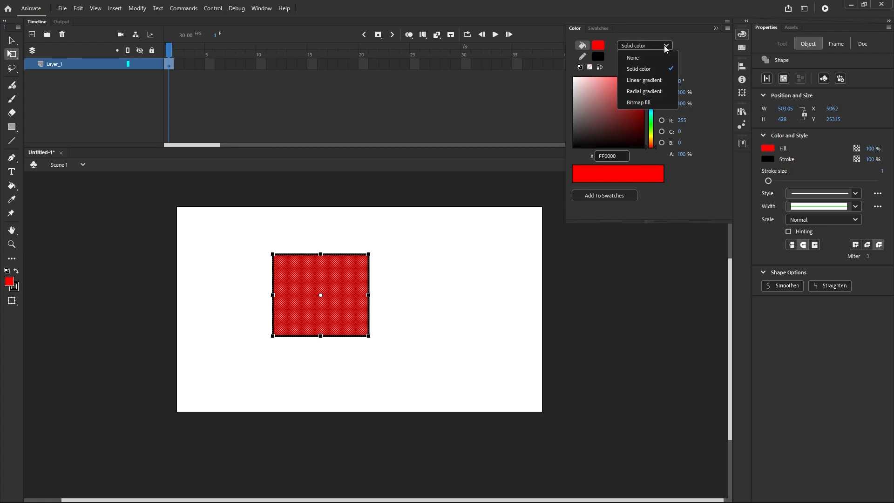
pyautogui.click(644, 81)
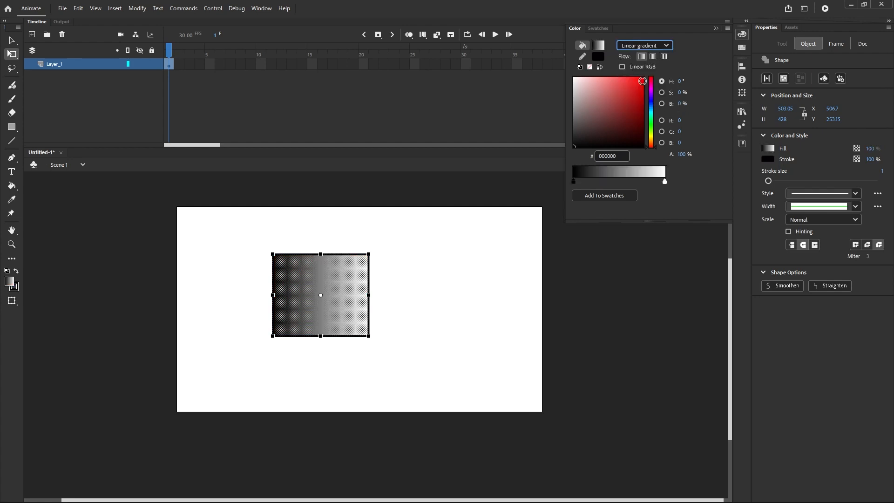
pyautogui.click(665, 183)
pyautogui.moveTo(639, 103); pyautogui.dragTo(642, 78)
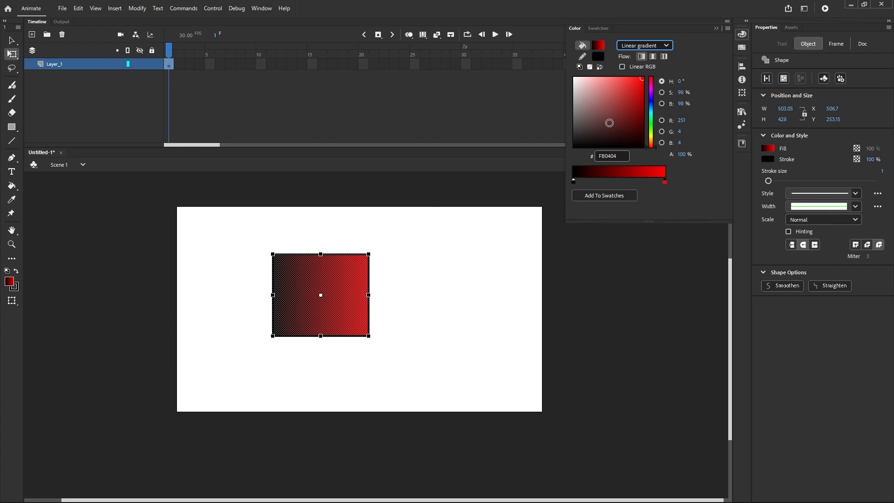
# Set the gradient's left-end colour stop to yellow FBFA09, keeping both stops at the ends of the ramp.
pyautogui.click(574, 181)
pyautogui.click(652, 135)
pyautogui.click(652, 136)
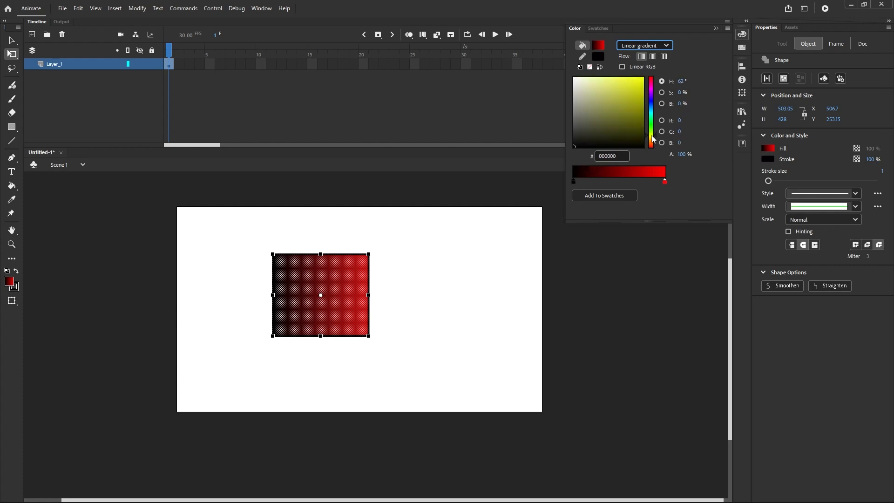
pyautogui.moveTo(631, 99); pyautogui.dragTo(641, 78)
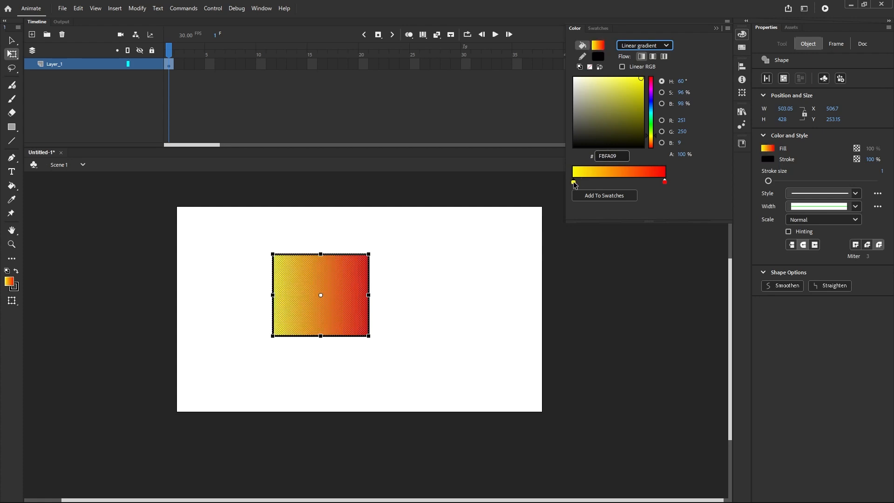
pyautogui.moveTo(575, 183)
pyautogui.mouseDown()
pyautogui.moveTo(654, 182)
pyautogui.moveTo(574, 182)
pyautogui.mouseUp()
pyautogui.moveTo(665, 182)
pyautogui.mouseDown()
pyautogui.moveTo(613, 182)
pyautogui.moveTo(675, 176)
pyautogui.mouseUp()
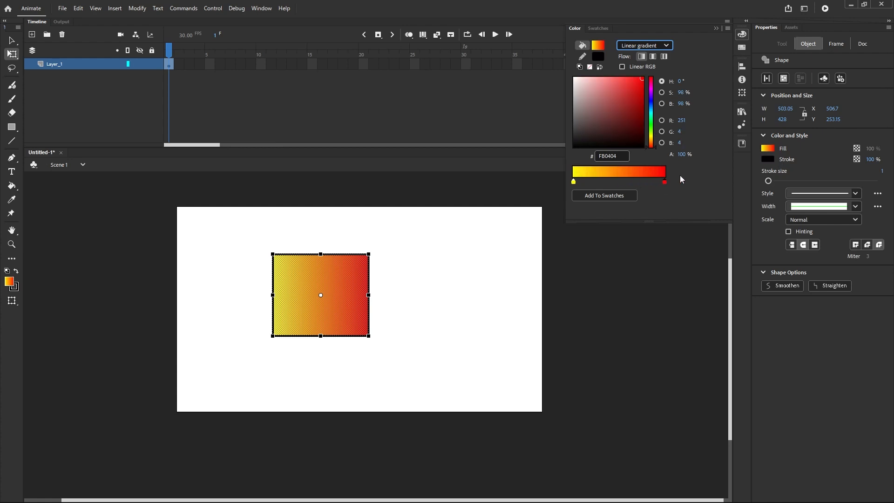
# Add a third colour stop between the yellow and red stops of the gradient and set it to light blue 41CCE3.
pyautogui.click(628, 182)
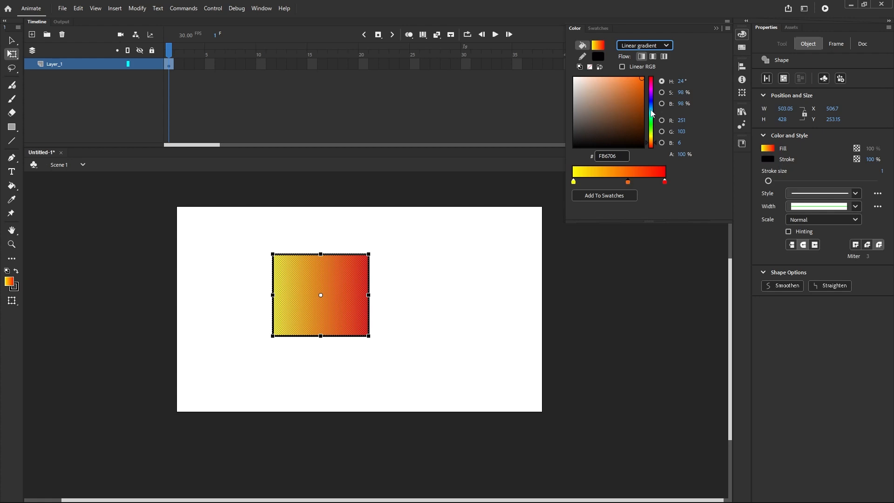
pyautogui.click(652, 113)
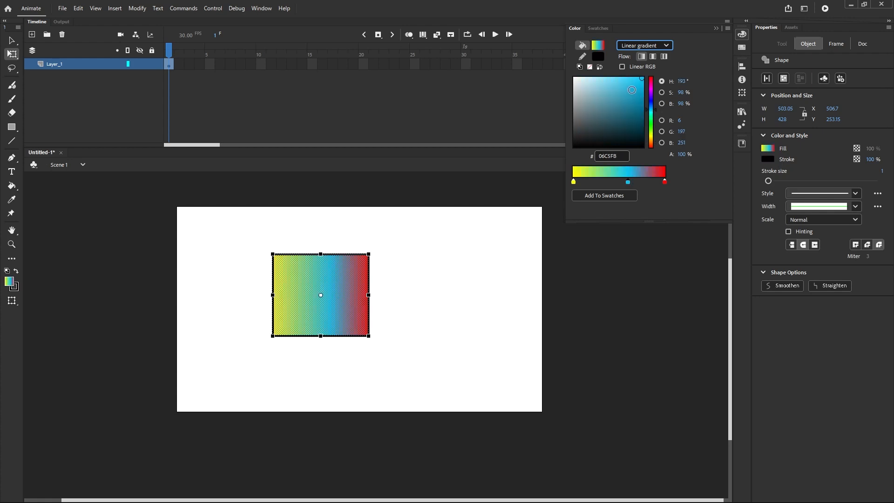
pyautogui.click(631, 89)
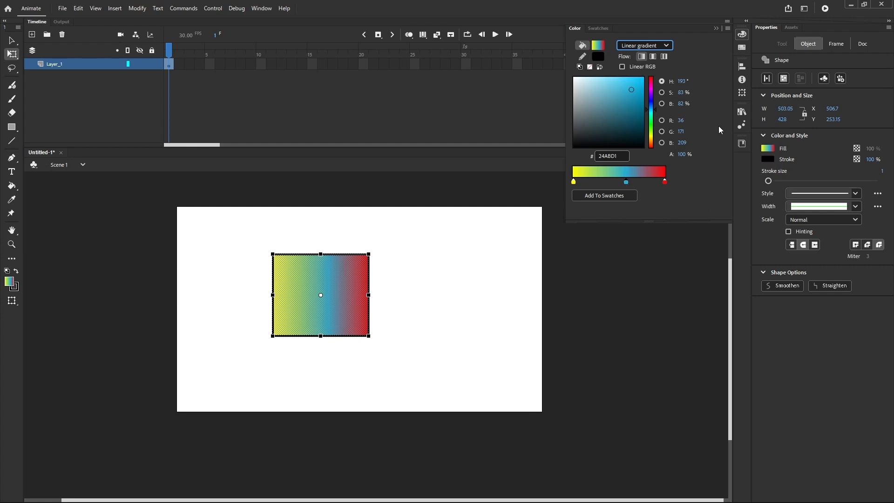
pyautogui.moveTo(681, 120); pyautogui.dragTo(699, 138)
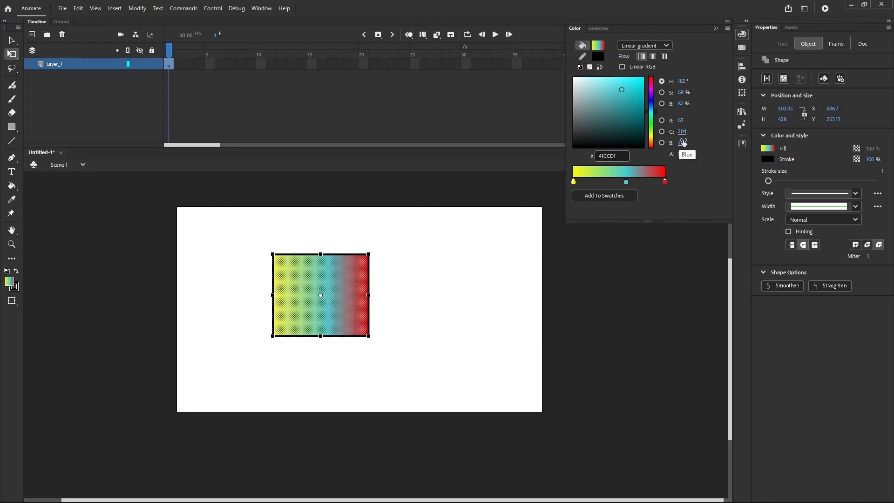
pyautogui.moveTo(681, 142)
pyautogui.mouseDown()
pyautogui.moveTo(703, 140)
pyautogui.moveTo(688, 142)
pyautogui.mouseUp()
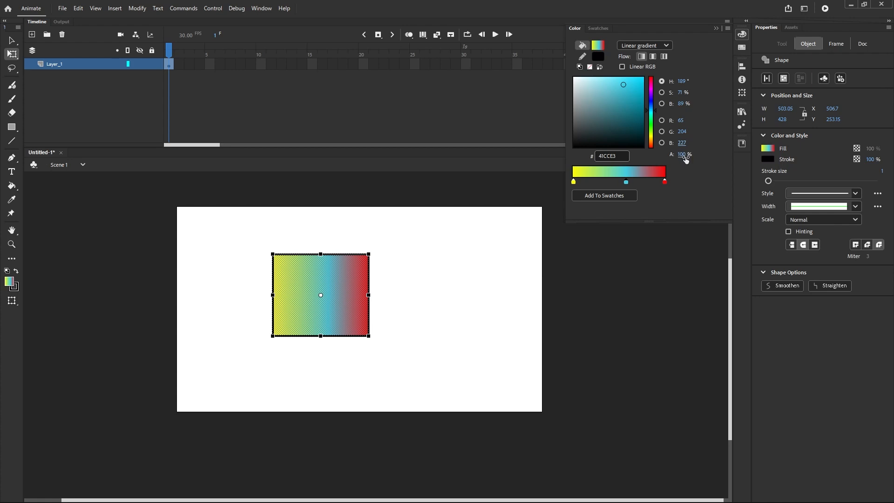
# Set the red end stop's alpha to 0% and position the light blue stop near the middle of the gradient ramp.
pyautogui.click(665, 182)
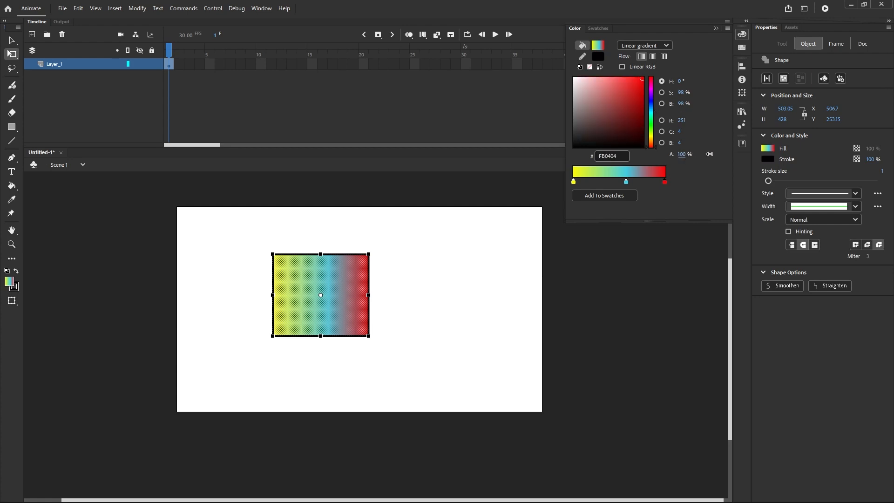
pyautogui.moveTo(681, 156); pyautogui.dragTo(639, 159)
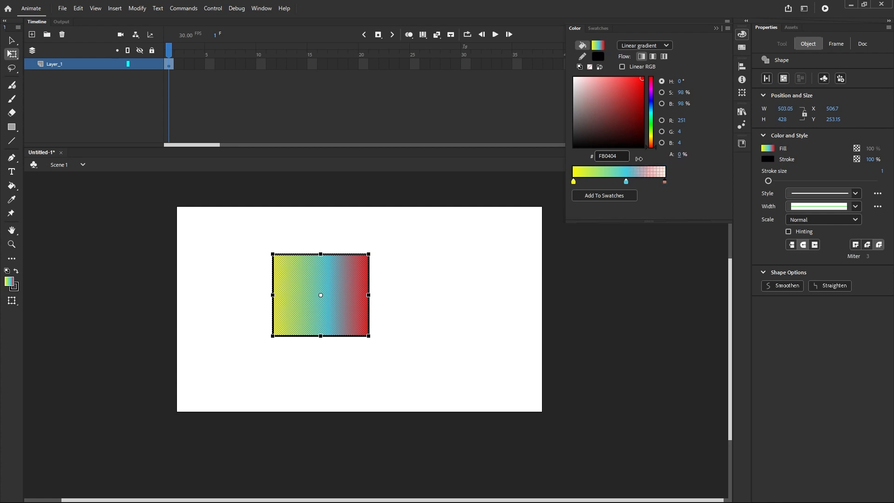
pyautogui.click(625, 182)
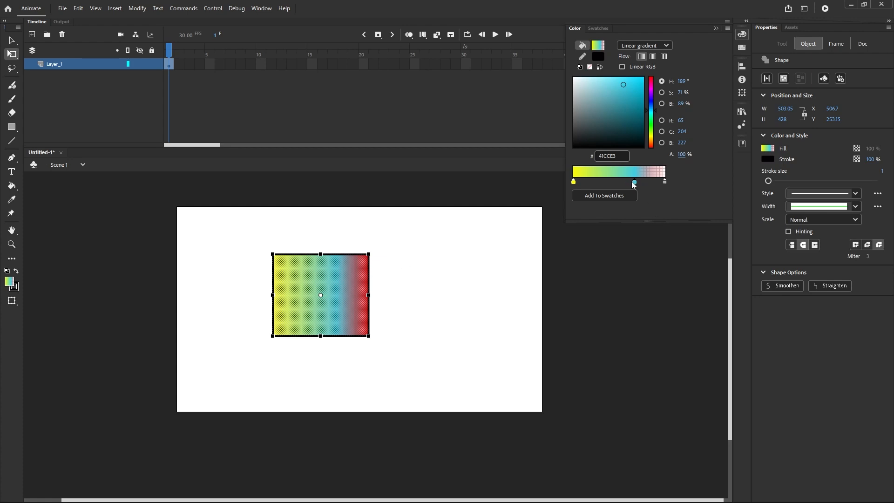
pyautogui.moveTo(622, 183); pyautogui.dragTo(621, 183)
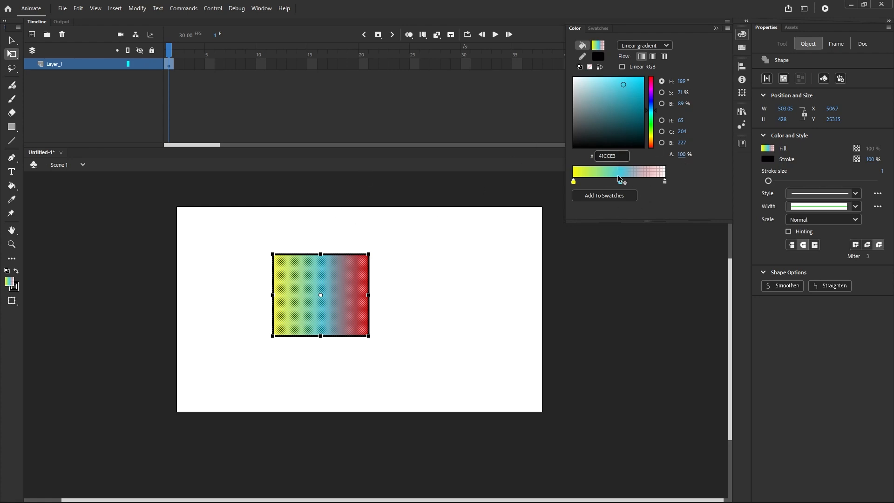
# Use the Gradient Transform Tool to widen the rectangle's gradient slightly and shift it left, leaving the shape deselected.
pyautogui.click(15, 58)
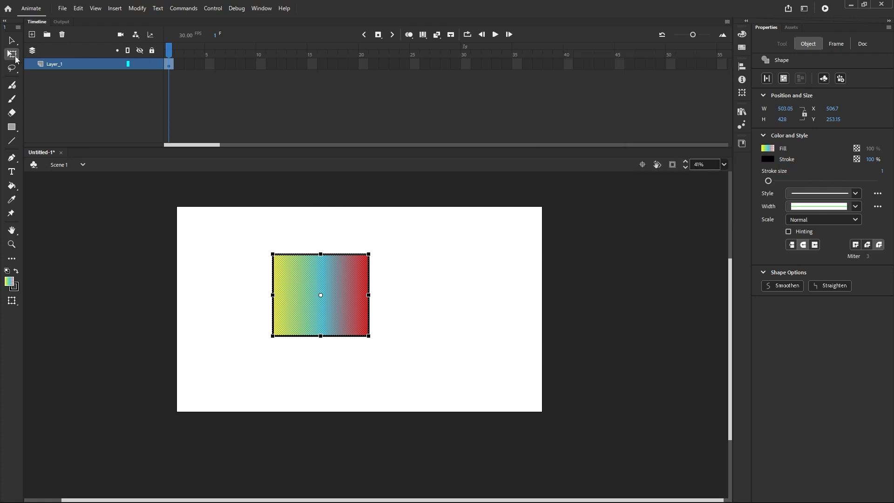
pyautogui.click(15, 58)
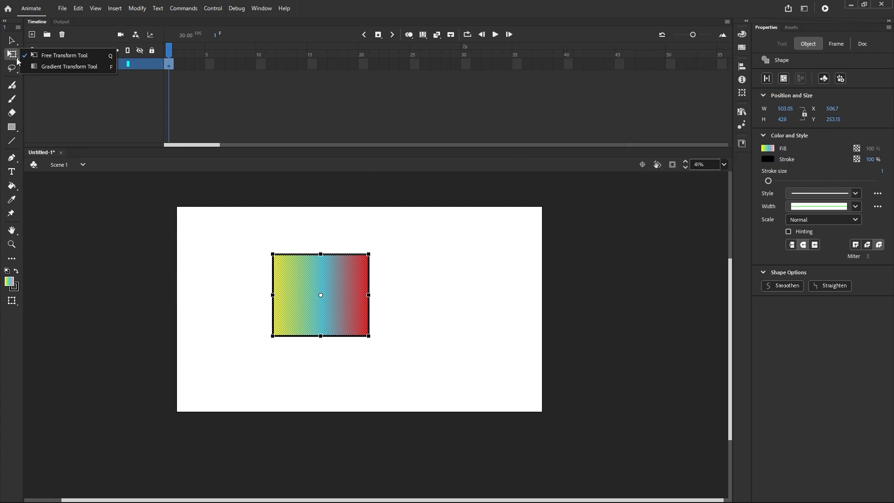
pyautogui.click(77, 68)
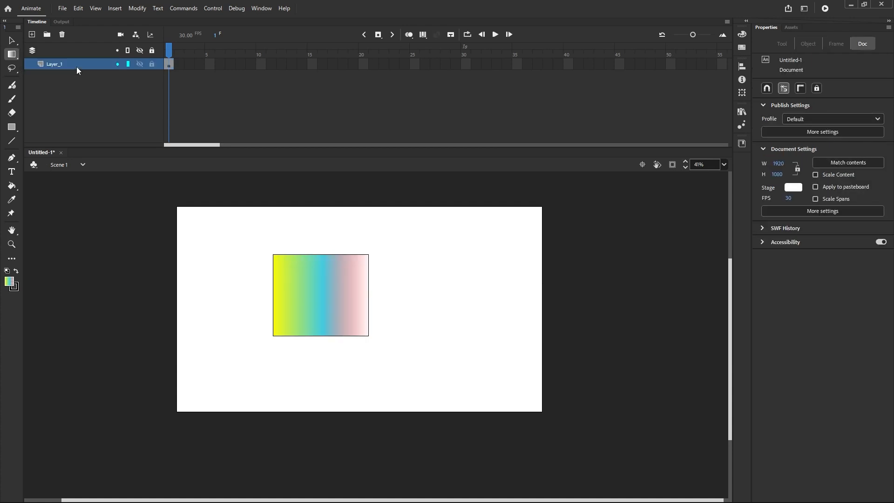
pyautogui.click(284, 289)
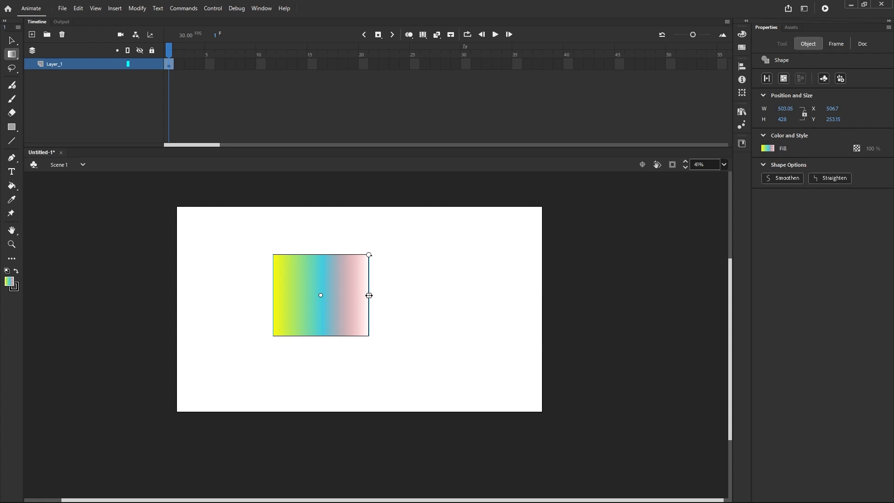
pyautogui.moveTo(368, 296)
pyautogui.mouseDown()
pyautogui.moveTo(475, 297)
pyautogui.moveTo(377, 298)
pyautogui.mouseUp()
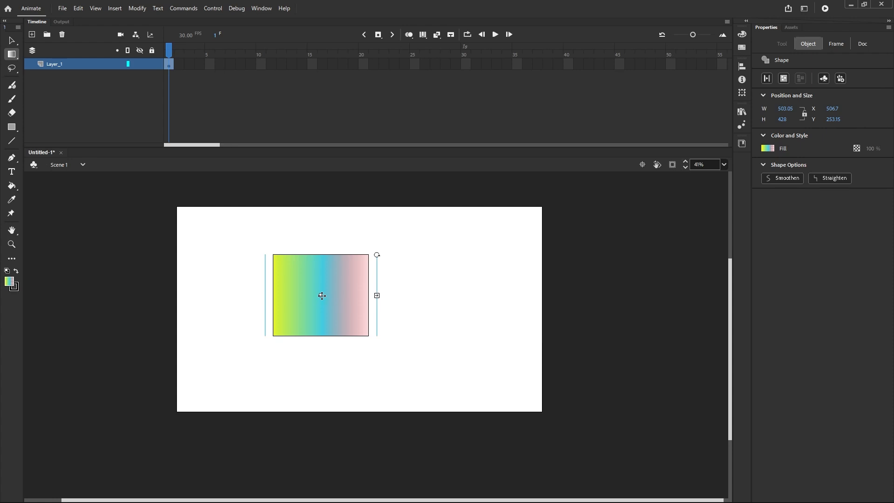
pyautogui.moveTo(322, 296); pyautogui.dragTo(293, 293)
pyautogui.click(379, 278)
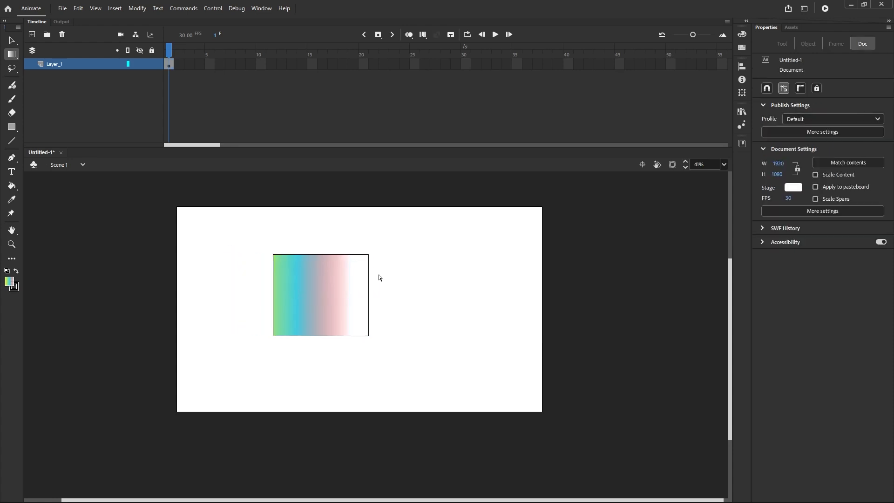
# Preview purple 6600FF as the stage colour and set the stage back to white.
pyautogui.click(793, 188)
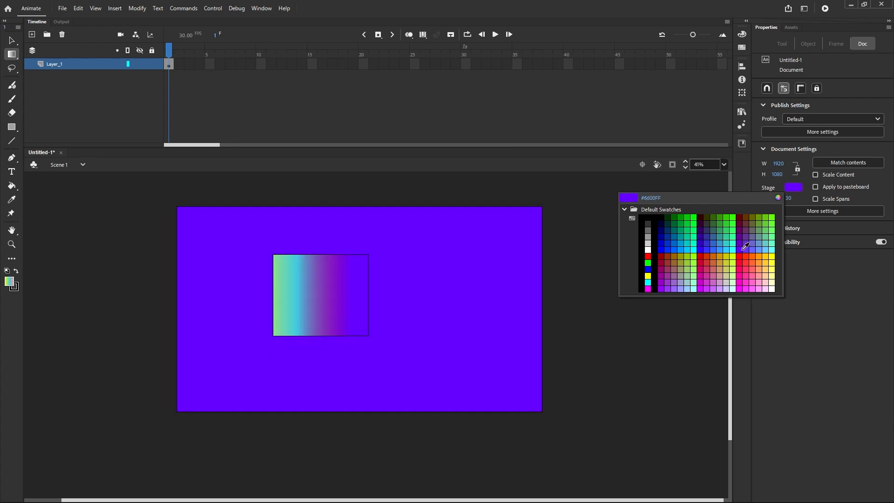
pyautogui.click(648, 247)
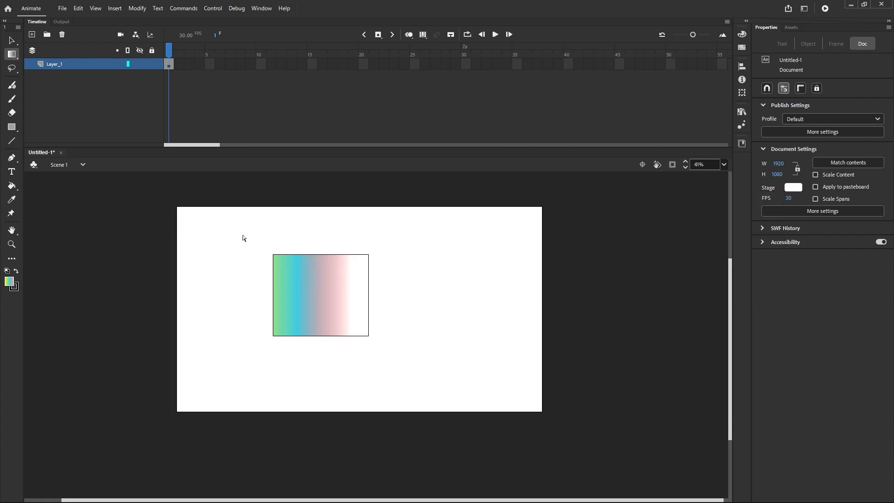
# Rotate the rectangle's gradient so its bands run nearly horizontally with yellow at the bottom, and centre it on the shape.
pyautogui.click(331, 306)
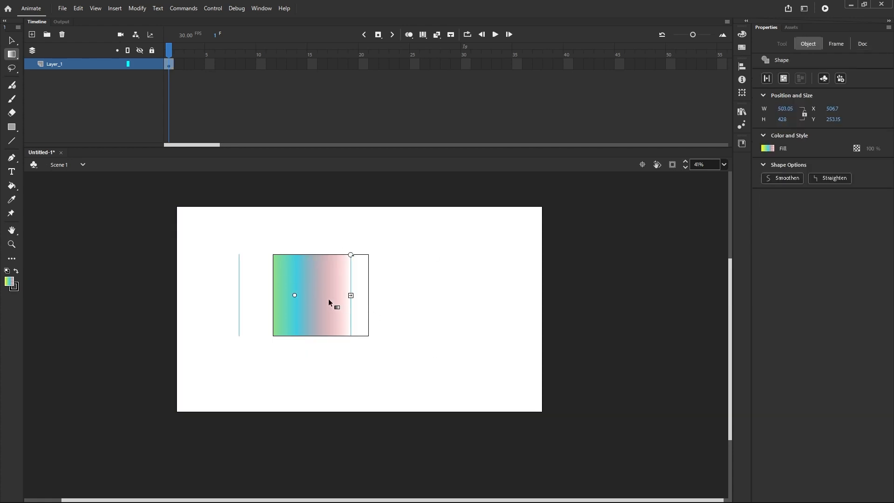
pyautogui.moveTo(293, 293); pyautogui.dragTo(336, 295)
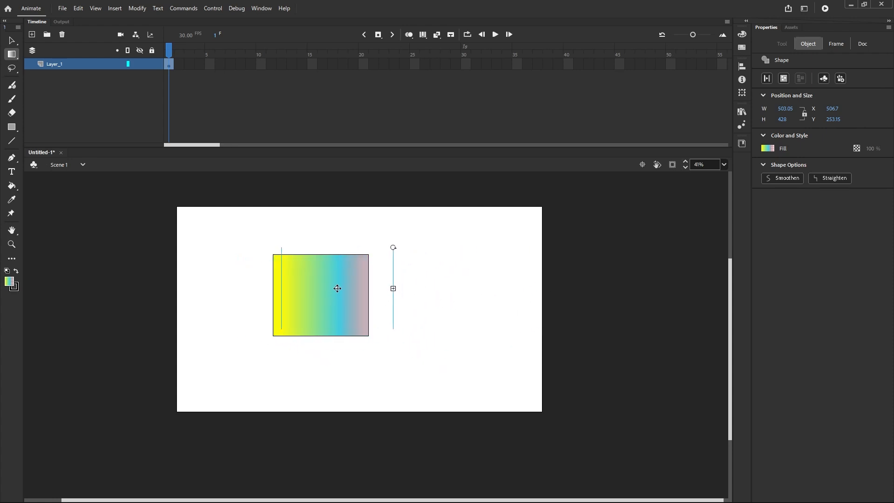
pyautogui.moveTo(394, 256); pyautogui.dragTo(257, 255)
pyautogui.moveTo(319, 298)
pyautogui.mouseDown()
pyautogui.moveTo(343, 295)
pyautogui.moveTo(323, 285)
pyautogui.moveTo(322, 300)
pyautogui.mouseUp()
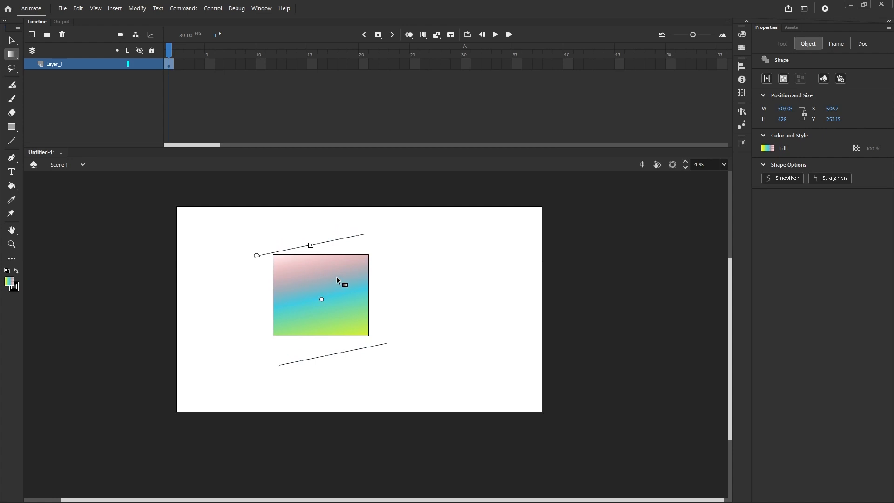
# Set the alpha of the gradient's red end stop back to 100%.
pyautogui.click(743, 35)
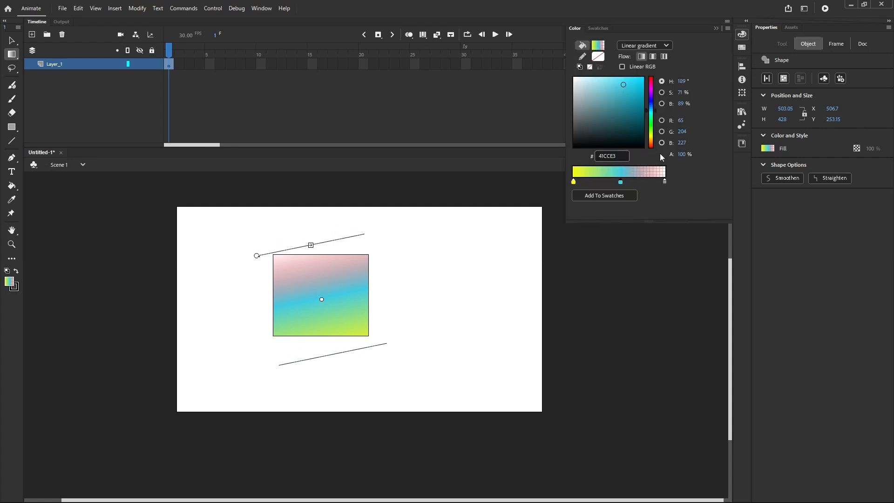
pyautogui.click(665, 181)
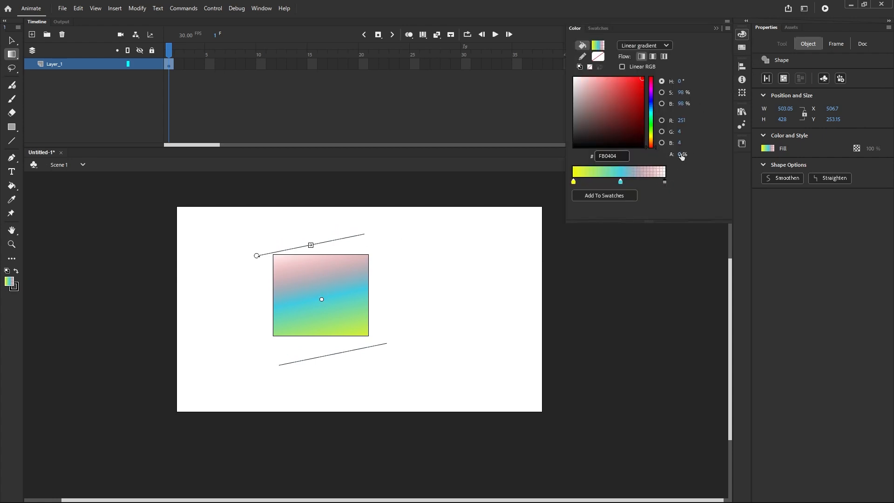
pyautogui.moveTo(681, 156); pyautogui.dragTo(865, 155)
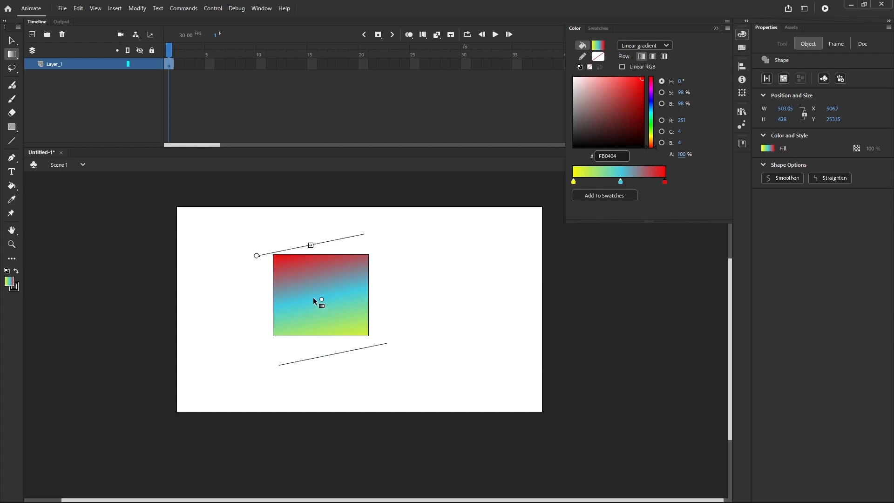
# Narrow the gradient to about two thirds of the rectangle's height, centre it and rotate its bands almost level.
pyautogui.moveTo(313, 300)
pyautogui.mouseDown()
pyautogui.moveTo(330, 326)
pyautogui.moveTo(333, 308)
pyautogui.moveTo(323, 306)
pyautogui.mouseUp()
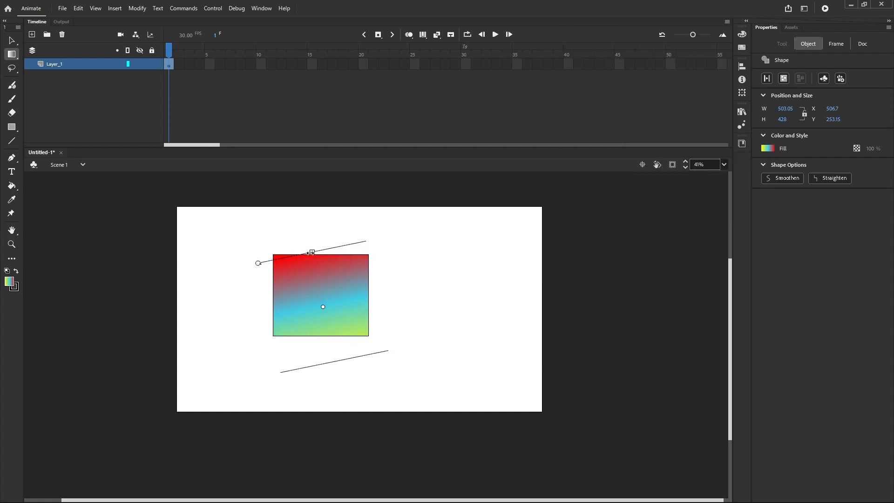
pyautogui.moveTo(311, 251); pyautogui.dragTo(321, 297)
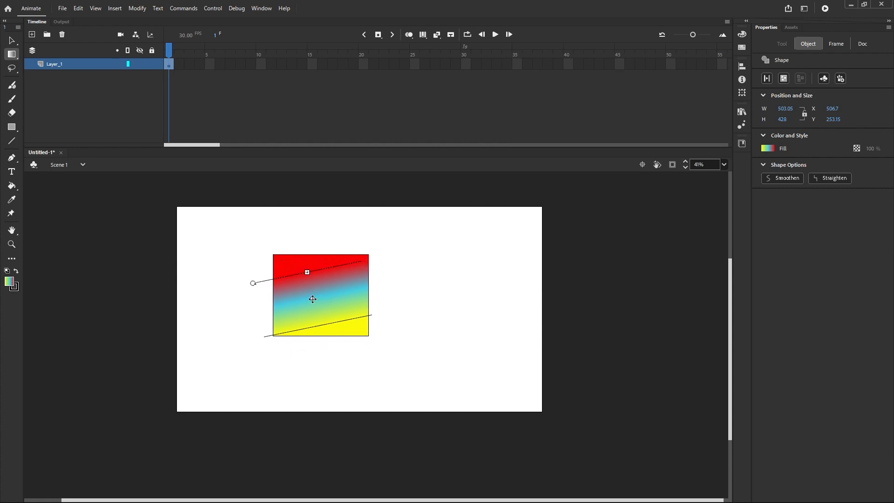
pyautogui.moveTo(262, 281); pyautogui.dragTo(265, 272)
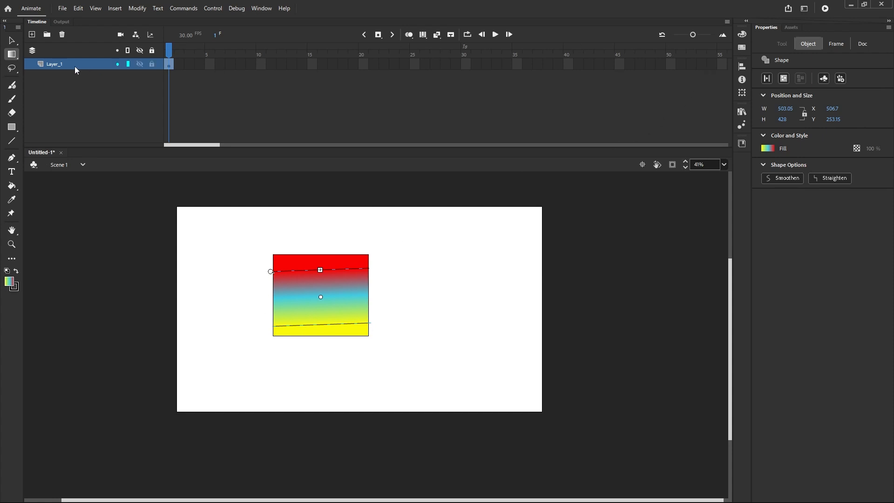
# Set the gradient's flow to reflect and reshape the gradient into narrow, steeply tilted stripes across the rectangle.
pyautogui.click(742, 36)
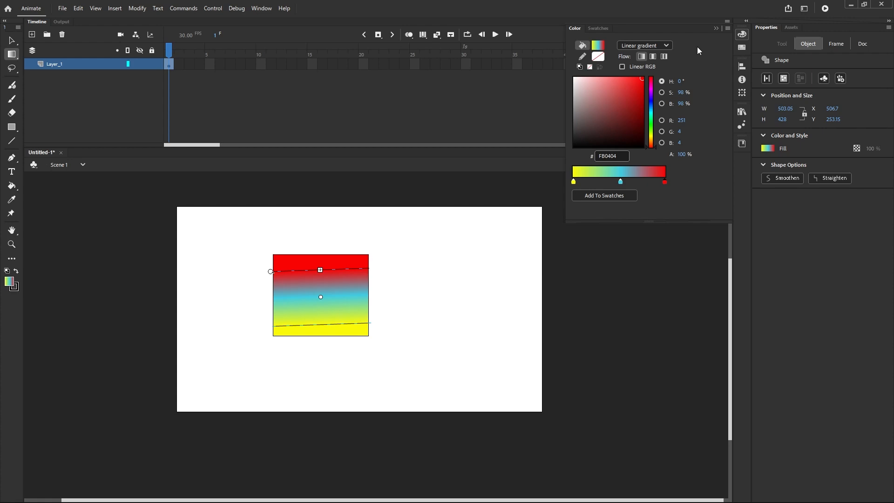
pyautogui.click(652, 57)
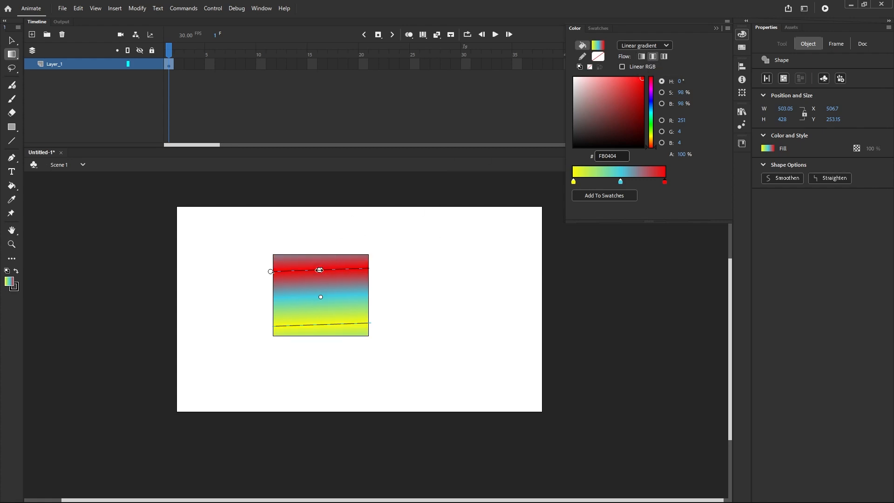
pyautogui.moveTo(321, 271); pyautogui.dragTo(317, 246)
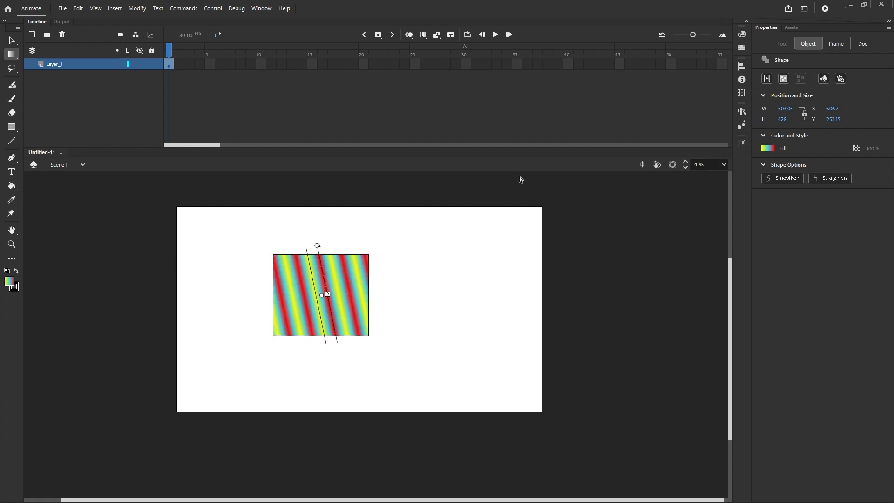
# Set the gradient's flow to repeat and rotate the narrow stripes until they run nearly horizontally.
pyautogui.click(741, 35)
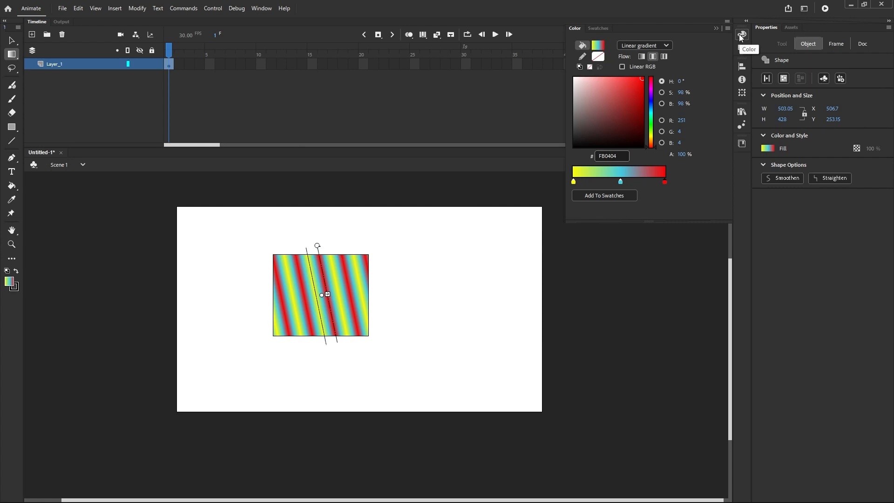
pyautogui.click(666, 57)
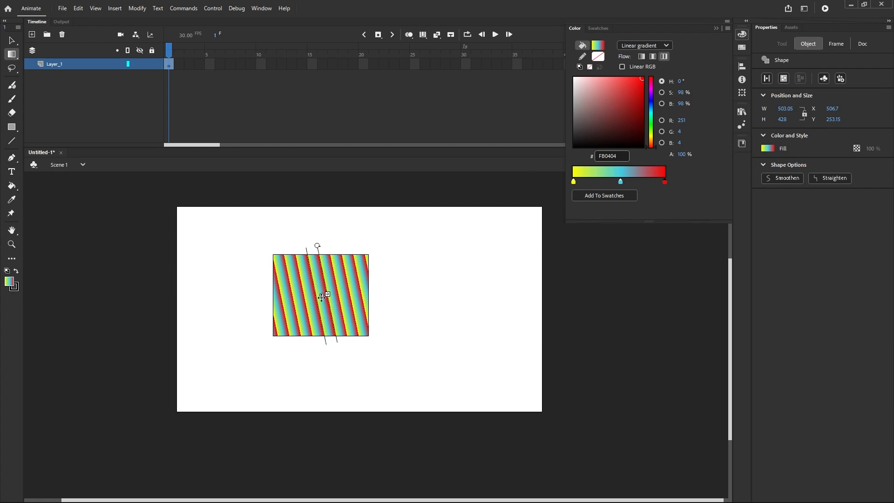
pyautogui.moveTo(325, 294)
pyautogui.mouseDown()
pyautogui.moveTo(377, 263)
pyautogui.moveTo(349, 232)
pyautogui.moveTo(272, 323)
pyautogui.moveTo(335, 291)
pyautogui.mouseUp()
pyautogui.moveTo(332, 245); pyautogui.dragTo(375, 303)
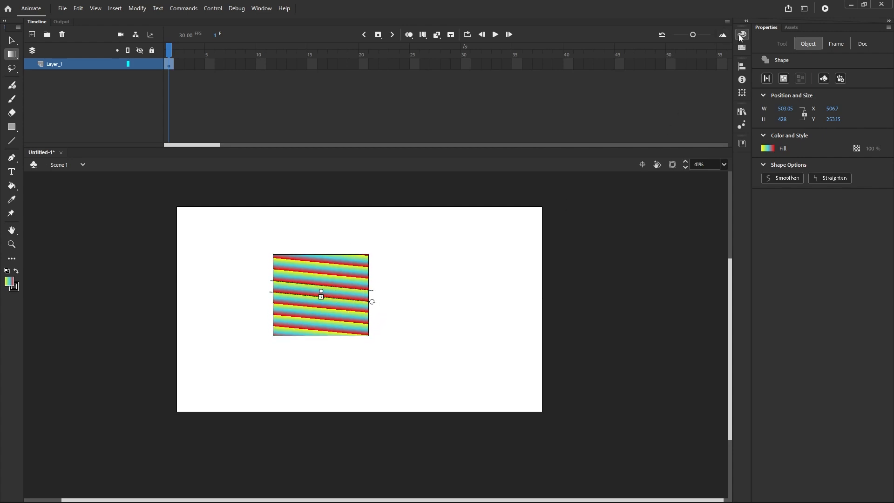
# Reset the rectangle's fill to the default solid white, and remove the fill by setting it to none.
pyautogui.click(739, 35)
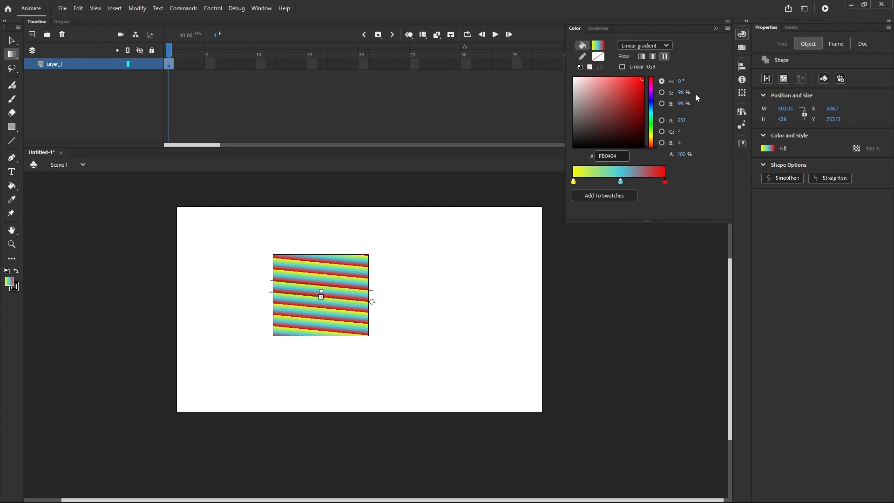
pyautogui.click(580, 67)
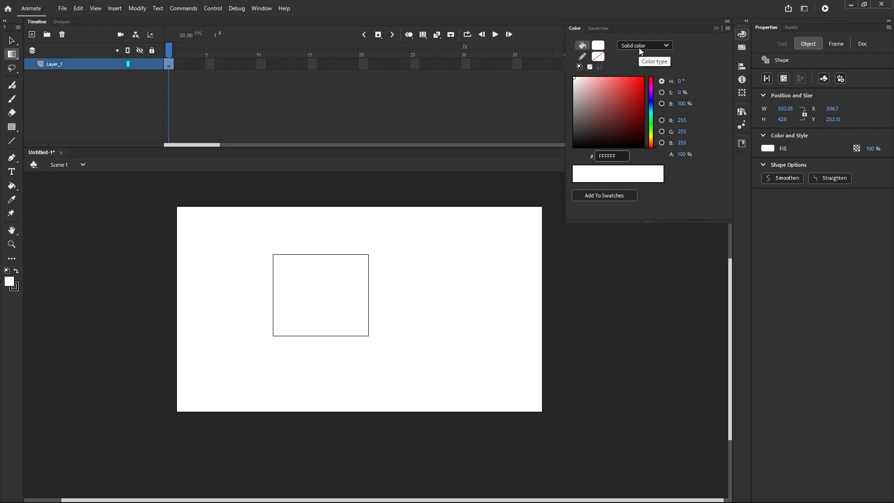
pyautogui.click(590, 68)
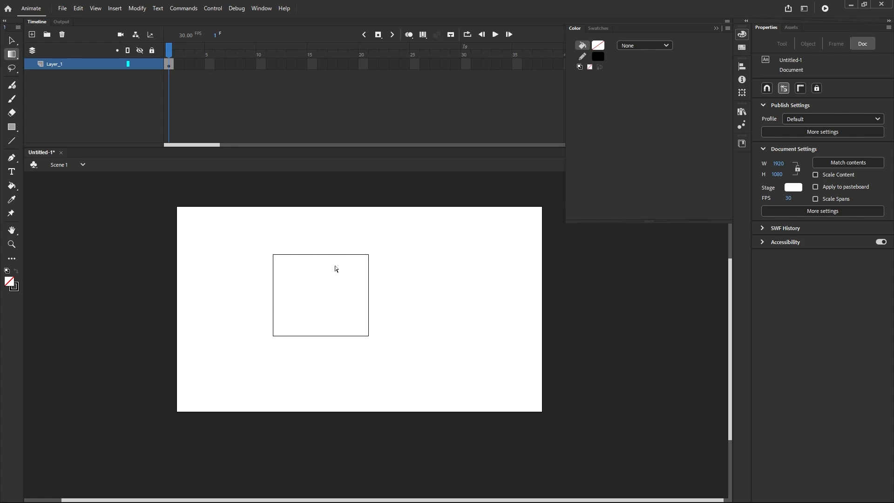
# Select the rectangle's entire outline and colour its stroke pink, #DE1C9D.
pyautogui.click(12, 40)
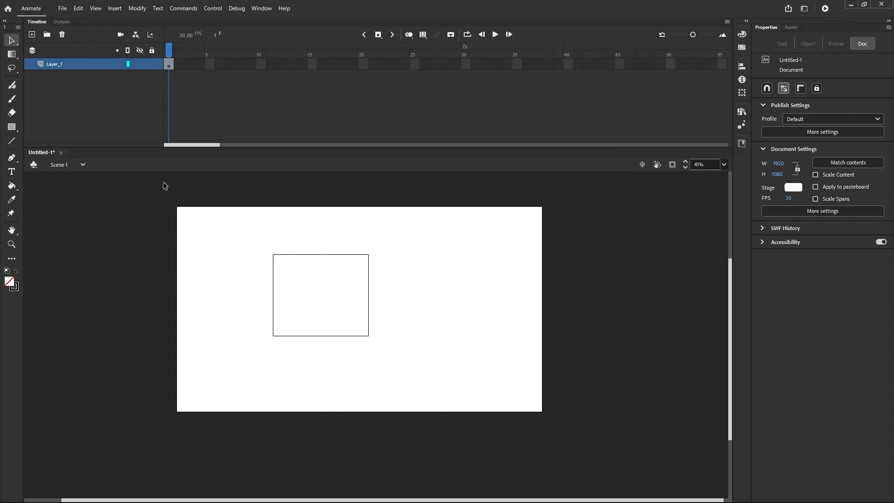
pyautogui.click(300, 254)
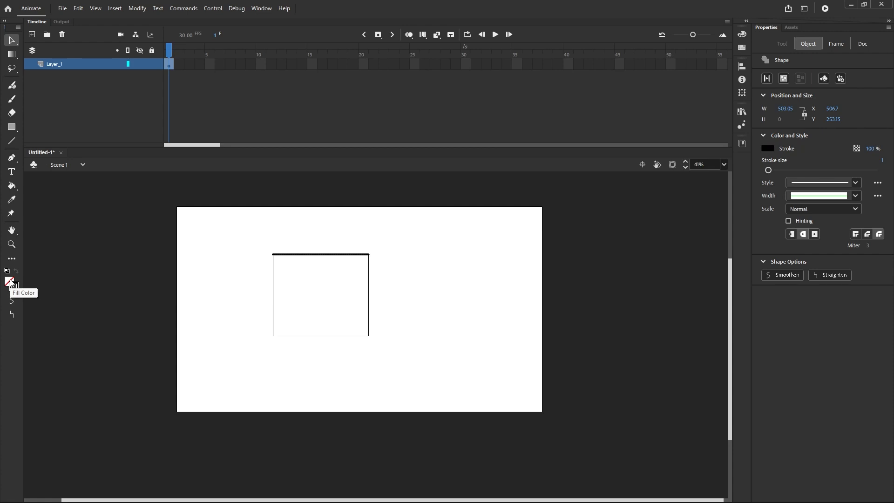
pyautogui.click(321, 290)
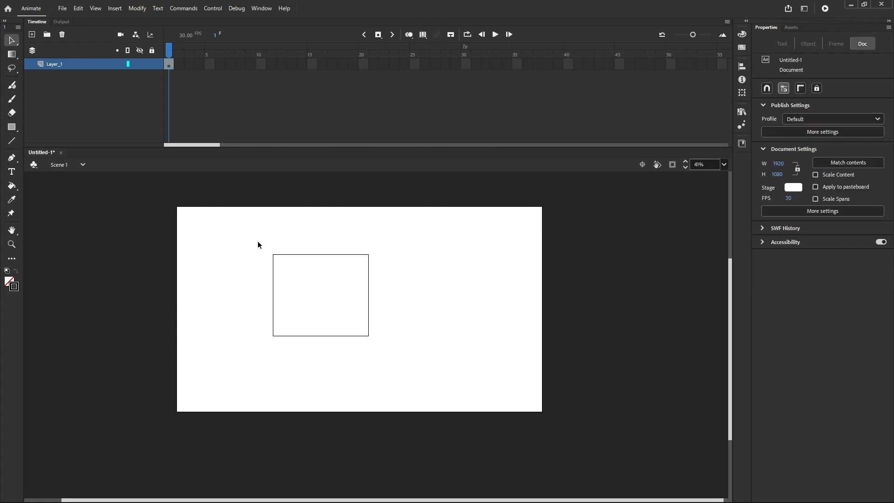
pyautogui.moveTo(258, 241); pyautogui.dragTo(403, 357)
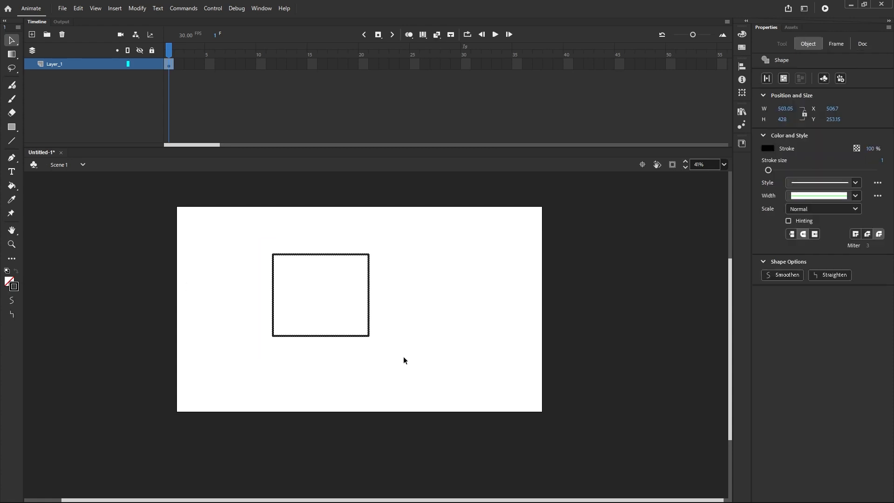
pyautogui.click(743, 35)
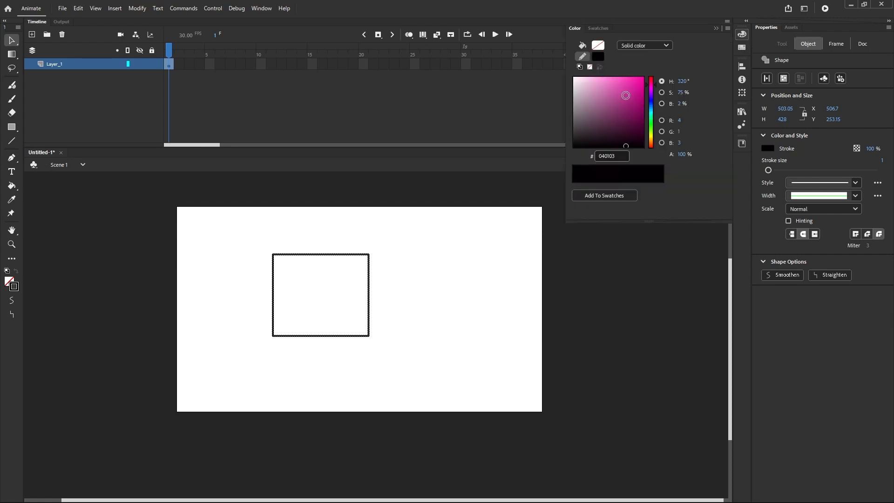
pyautogui.click(634, 86)
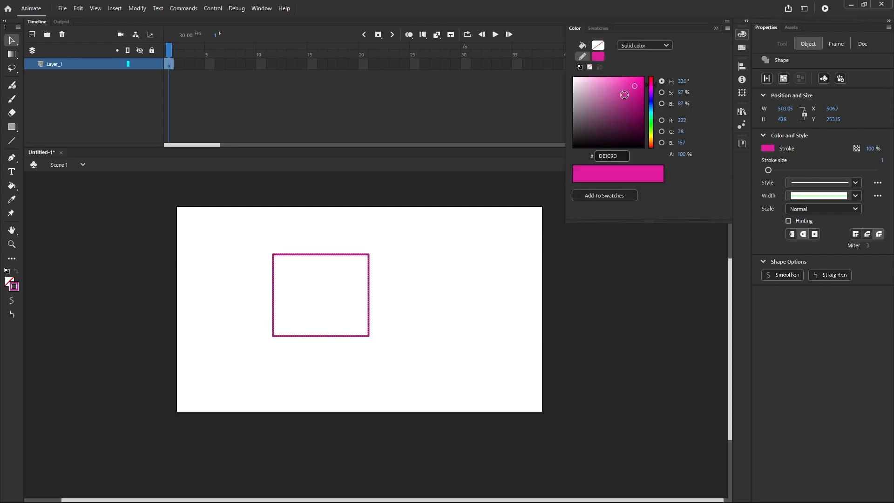
# Choose purple #6633FF as the fill colour and fill the empty rectangle with the Paint Bucket.
pyautogui.moveTo(260, 239); pyautogui.dragTo(416, 383)
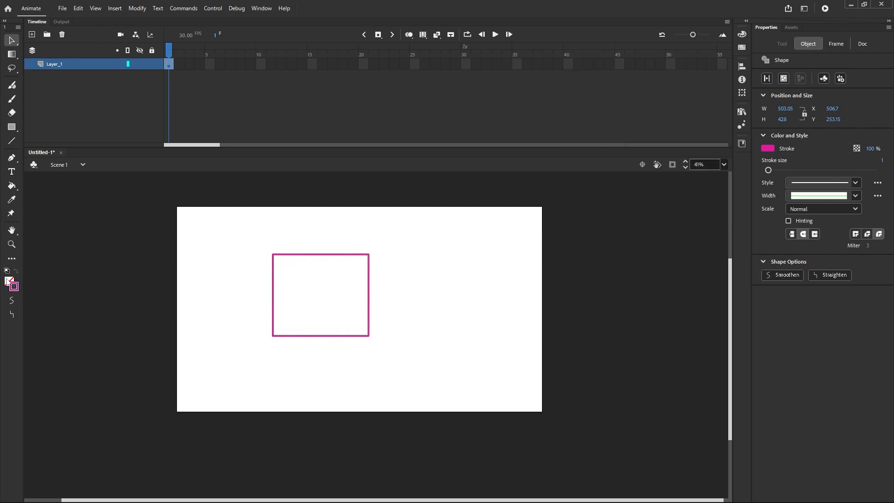
pyautogui.click(9, 282)
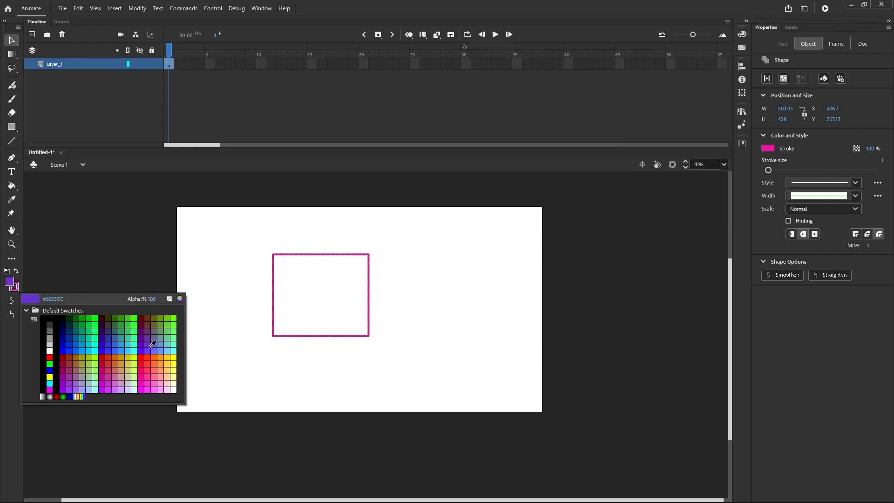
pyautogui.click(148, 350)
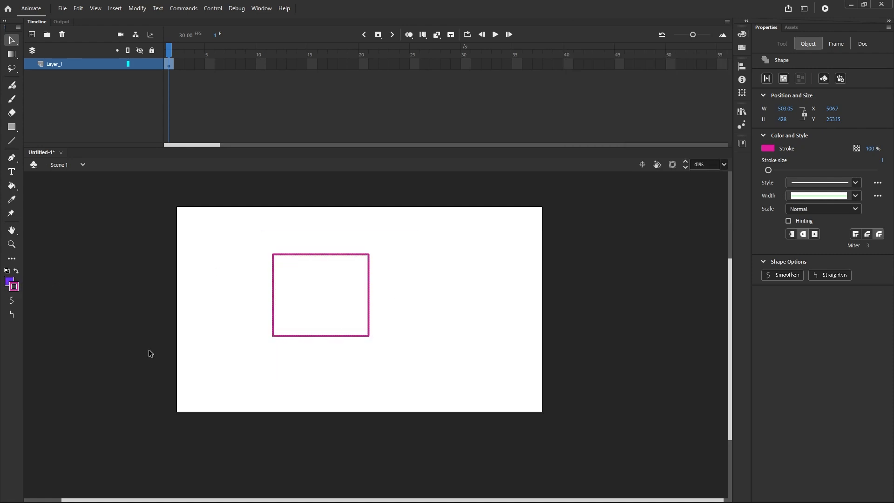
pyautogui.press('k')
pyautogui.click(302, 308)
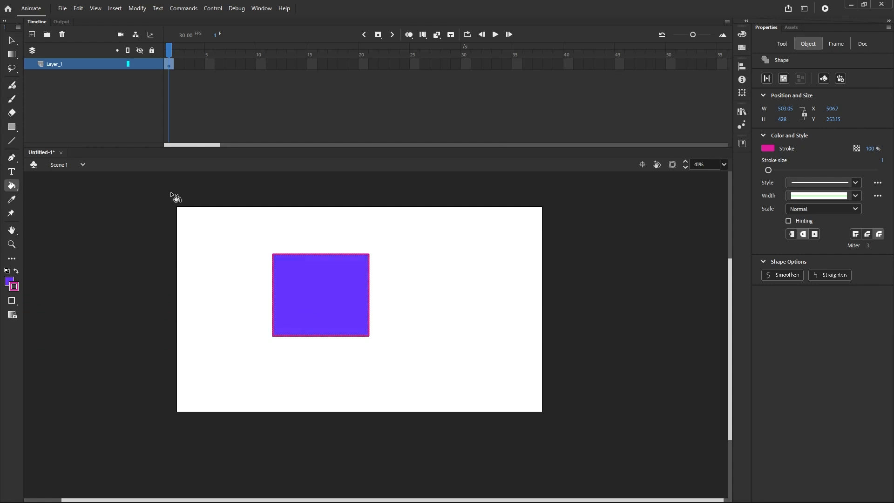
# Select the rectangle with its outline and change the stroke from a solid colour to a radial gradient.
pyautogui.click(11, 40)
pyautogui.moveTo(251, 235)
pyautogui.mouseDown()
pyautogui.moveTo(260, 255)
pyautogui.moveTo(391, 370)
pyautogui.mouseUp()
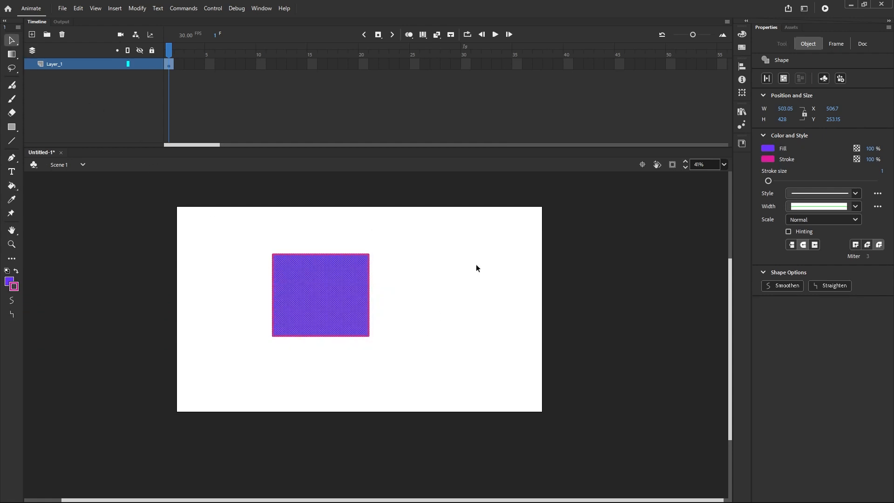
pyautogui.click(739, 35)
pyautogui.click(666, 46)
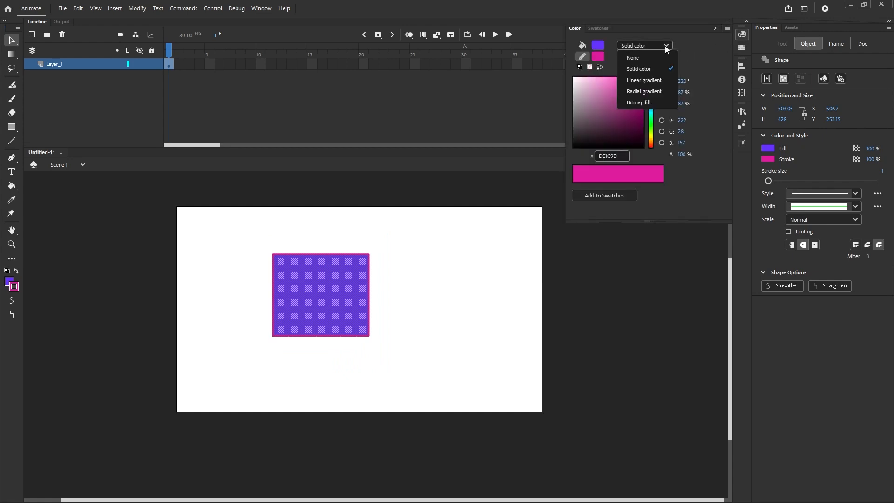
pyautogui.click(645, 92)
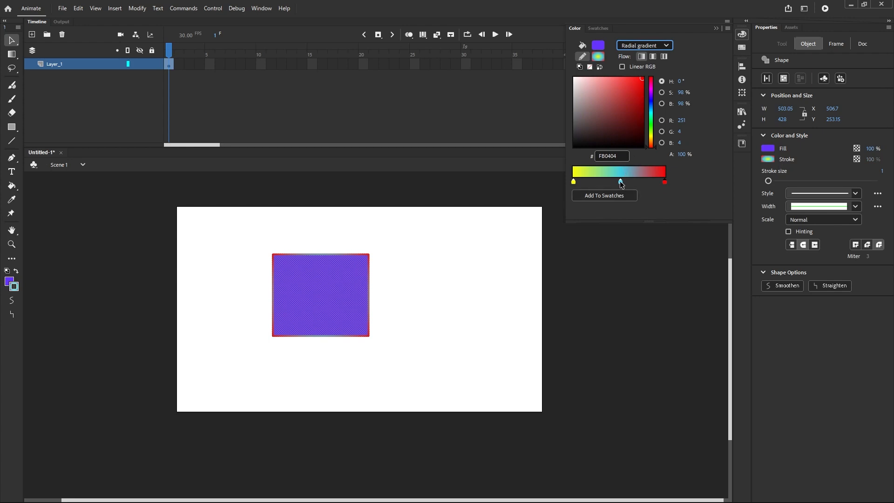
# Swap the rectangle's fill and stroke colours and check the stroke's colour settings.
pyautogui.click(16, 271)
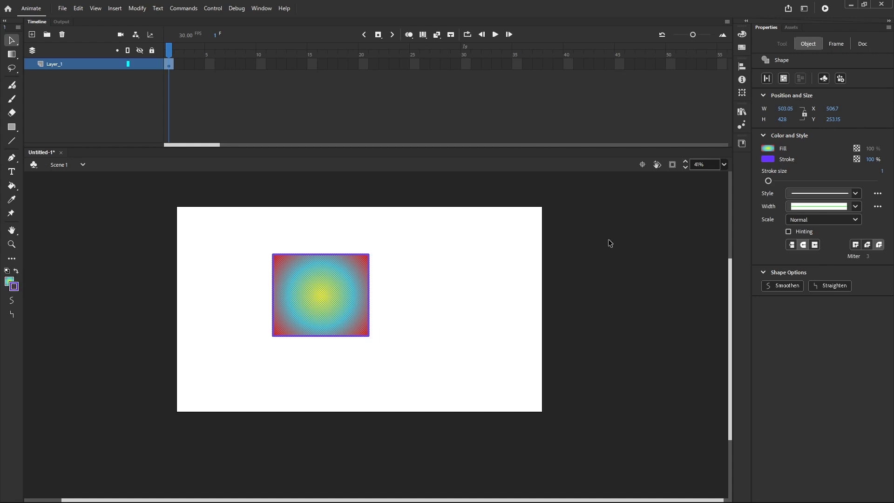
pyautogui.click(743, 35)
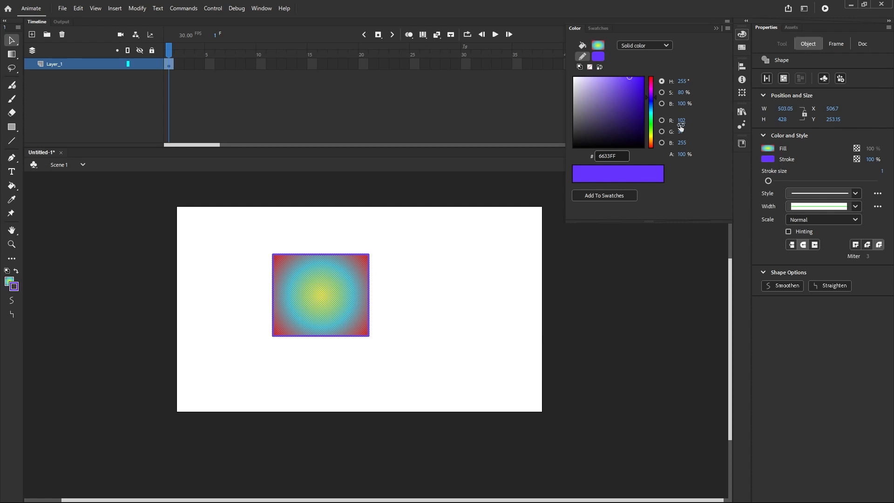
pyautogui.click(325, 283)
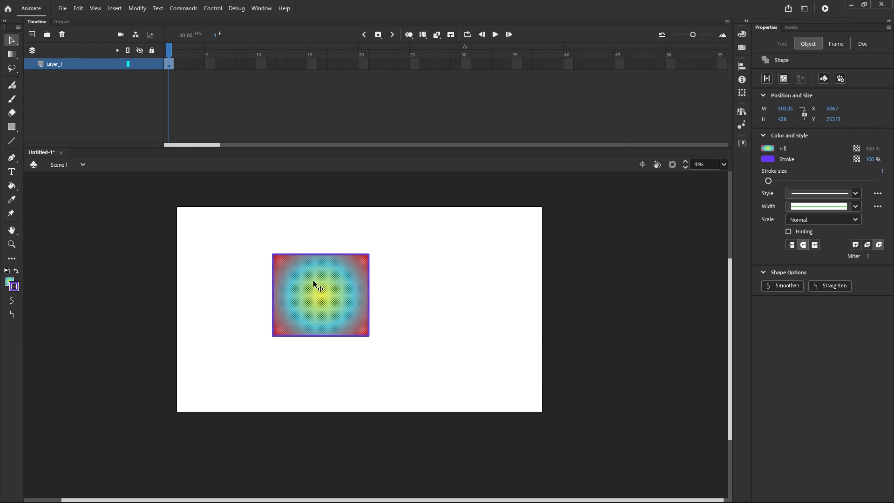
# Set the rectangle's fill to solid purple #6633FF and remove its stroke.
pyautogui.moveTo(252, 240); pyautogui.dragTo(387, 377)
pyautogui.click(9, 284)
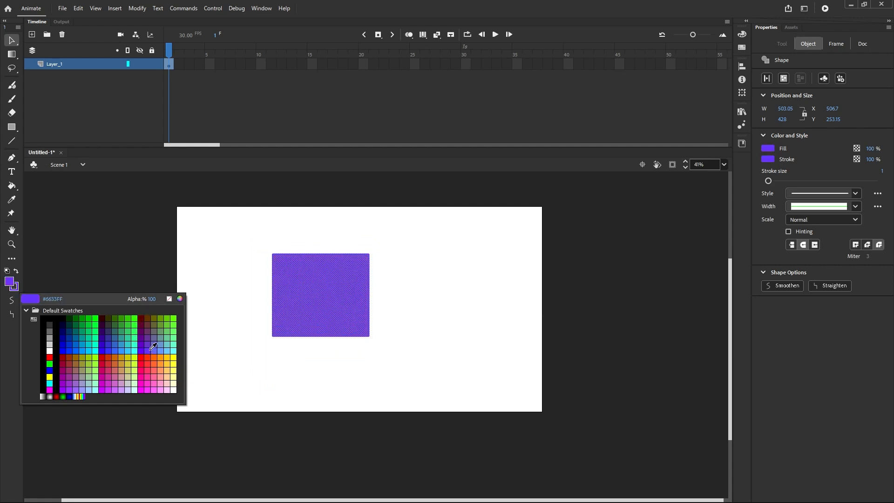
pyautogui.click(151, 352)
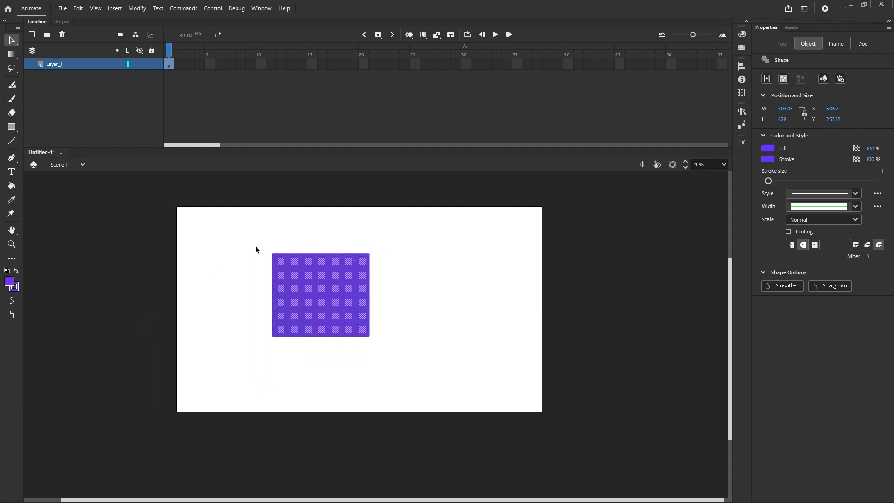
pyautogui.click(18, 287)
pyautogui.click(170, 300)
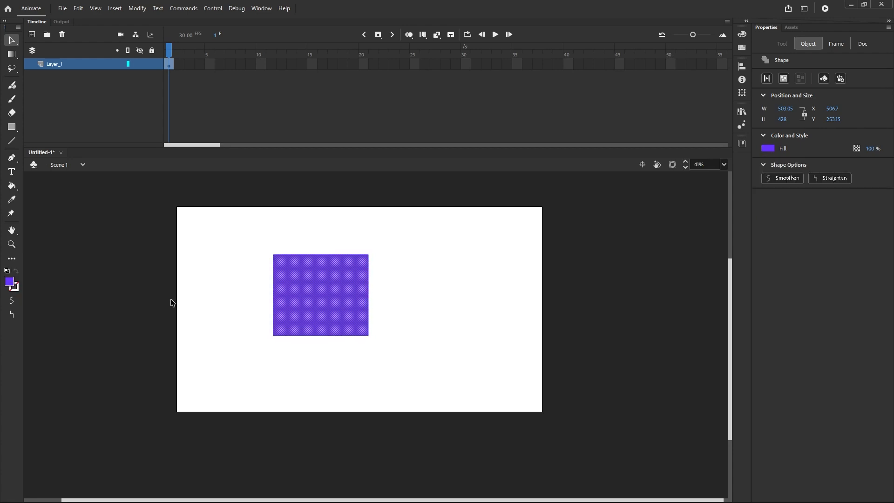
# Change the rectangle's fill to a radial gradient and remove its middle cyan stop, keeping only yellow and red.
pyautogui.click(742, 35)
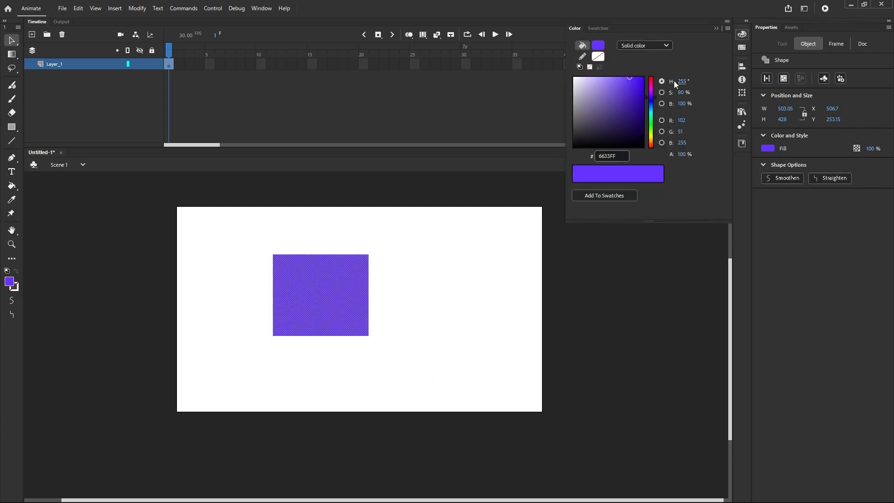
pyautogui.click(660, 45)
pyautogui.click(647, 90)
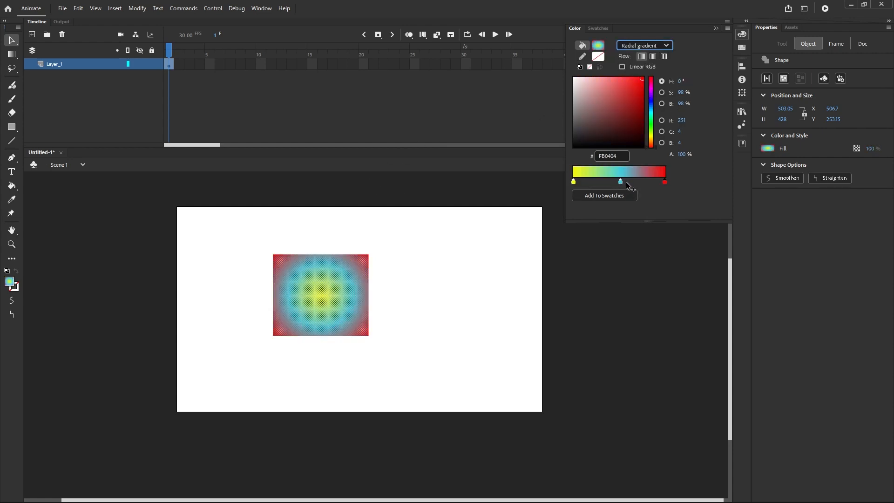
pyautogui.moveTo(622, 181)
pyautogui.mouseDown()
pyautogui.moveTo(640, 180)
pyautogui.moveTo(627, 165)
pyautogui.mouseUp()
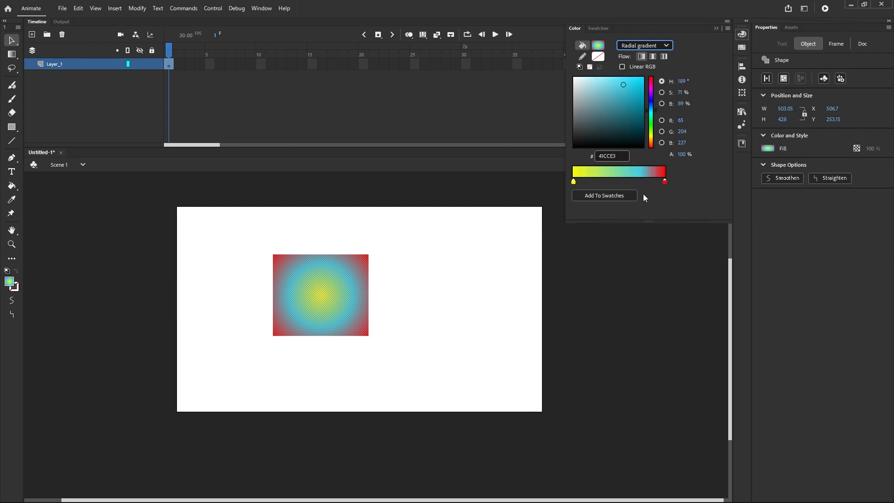
pyautogui.moveTo(644, 200); pyautogui.dragTo(645, 200)
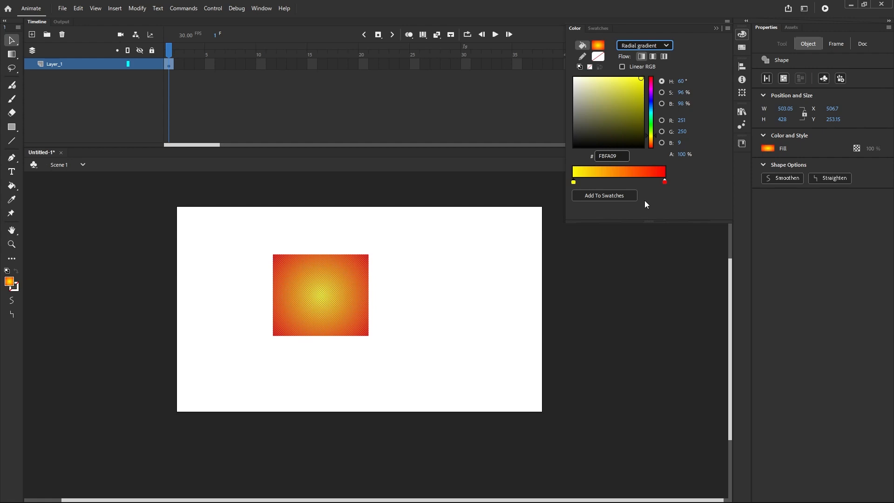
# Add a blue #07B2FB stop and a green #89D415 stop between yellow and red, shifting the blue one slightly towards red.
pyautogui.click(629, 183)
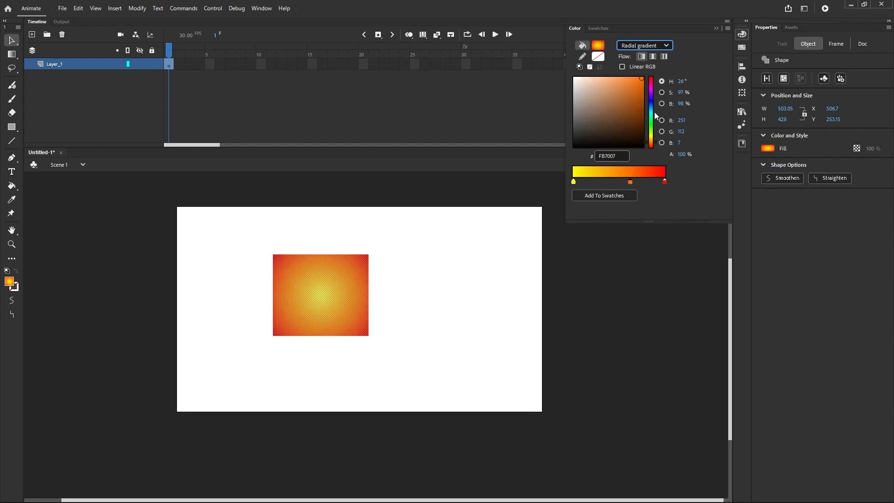
pyautogui.click(652, 108)
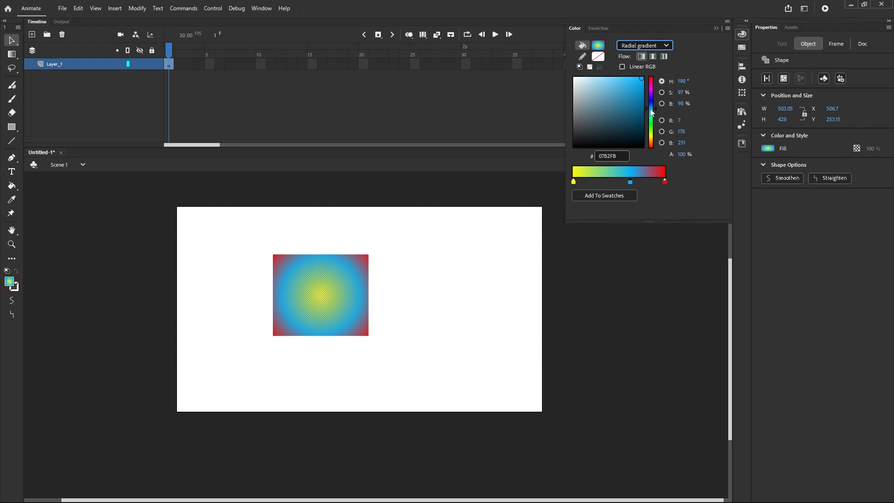
pyautogui.click(608, 182)
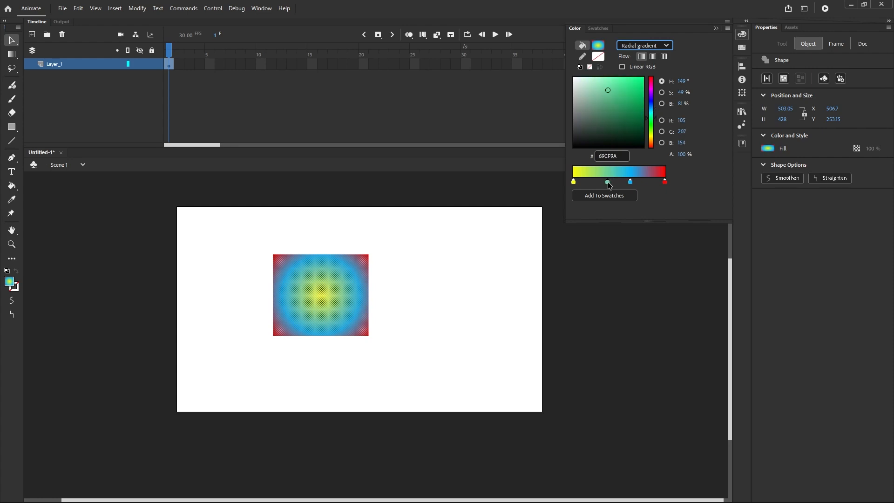
pyautogui.click(652, 133)
pyautogui.click(636, 88)
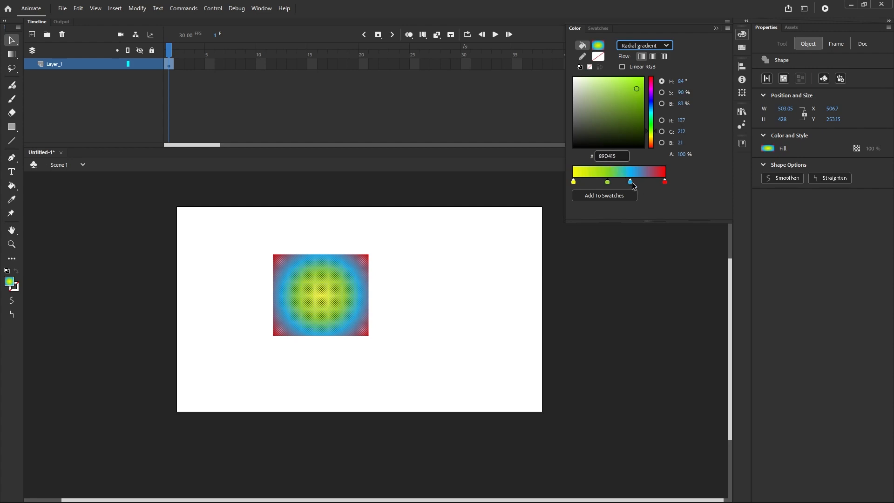
pyautogui.moveTo(632, 182)
pyautogui.mouseDown()
pyautogui.moveTo(641, 184)
pyautogui.moveTo(628, 185)
pyautogui.mouseUp()
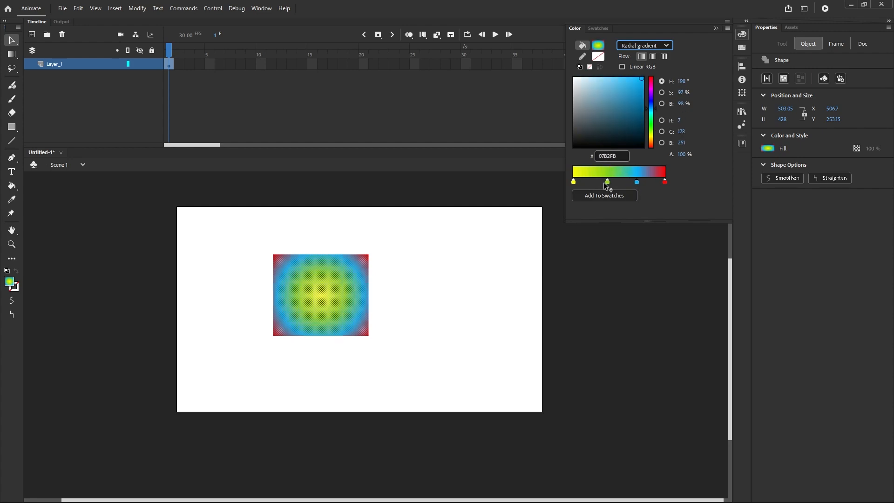
pyautogui.click(607, 182)
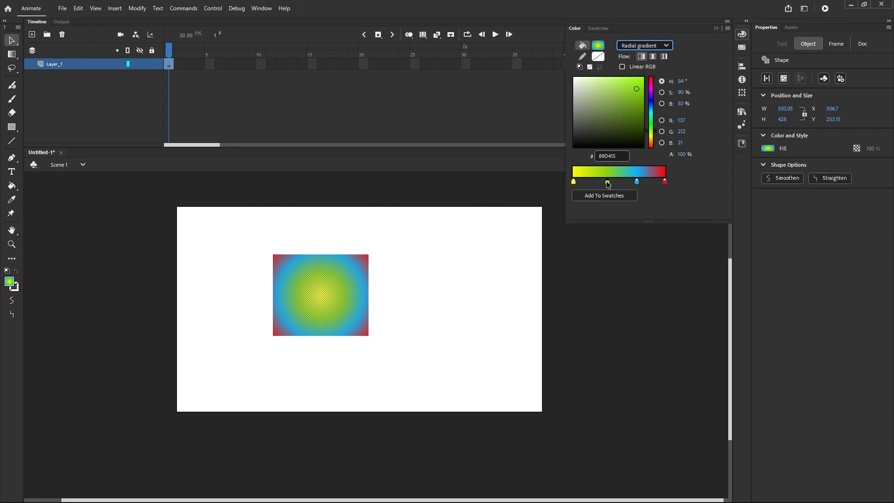
# With the Gradient Transform Tool, shrink the radial gradient to about the rectangle's height and rotate it about 20 degrees counterclockwise around its centre.
pyautogui.click(13, 56)
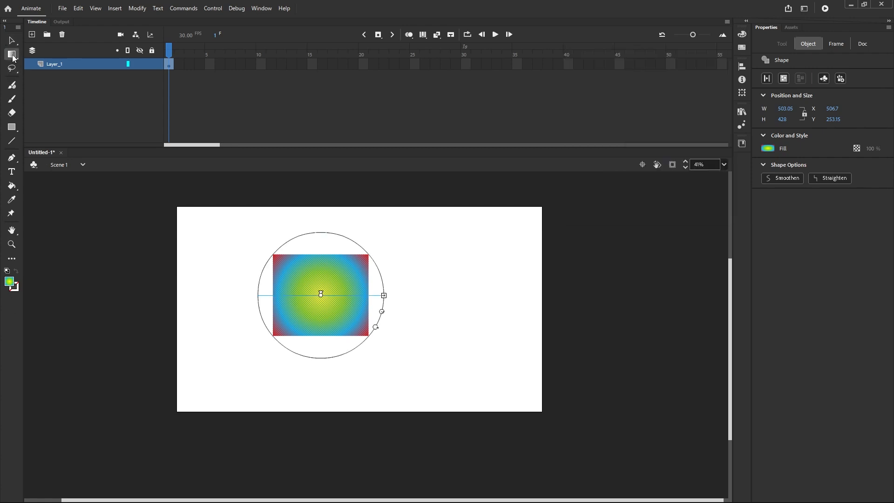
pyautogui.click(13, 56)
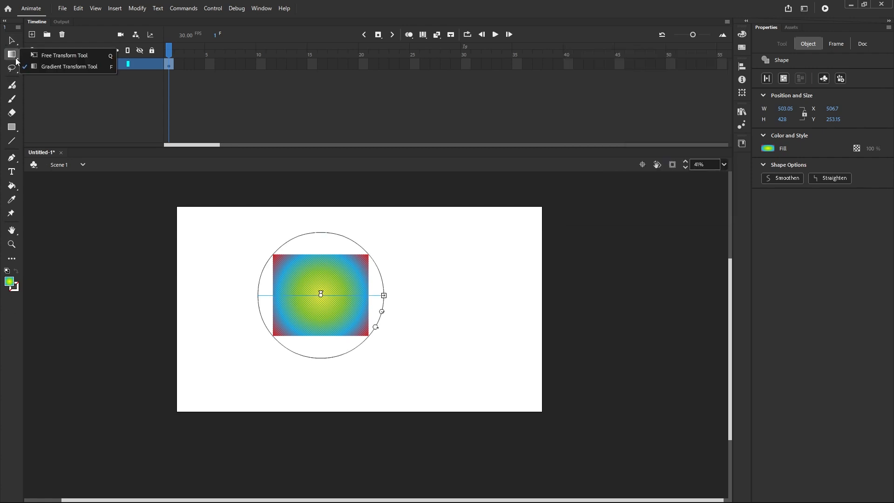
pyautogui.click(73, 69)
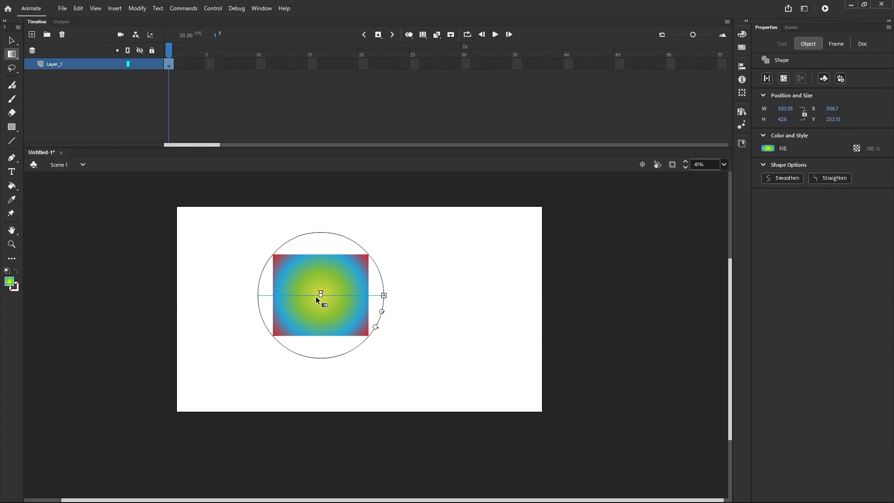
pyautogui.moveTo(321, 295)
pyautogui.mouseDown()
pyautogui.moveTo(279, 334)
pyautogui.moveTo(350, 253)
pyautogui.moveTo(321, 294)
pyautogui.mouseUp()
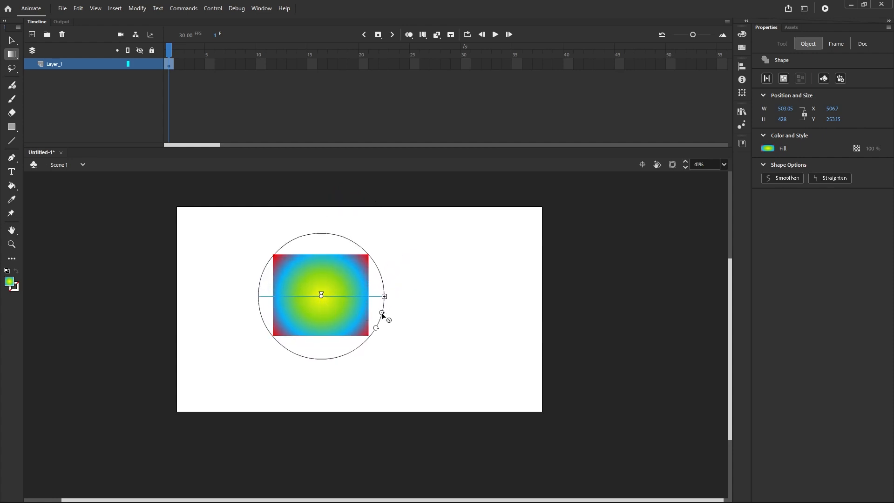
pyautogui.moveTo(385, 314); pyautogui.dragTo(359, 295)
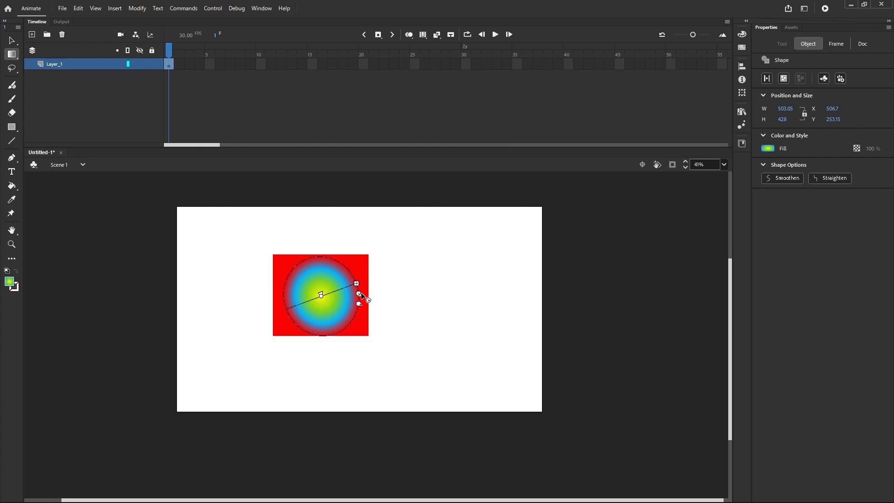
pyautogui.moveTo(358, 294)
pyautogui.mouseDown()
pyautogui.moveTo(381, 292)
pyautogui.moveTo(363, 293)
pyautogui.mouseUp()
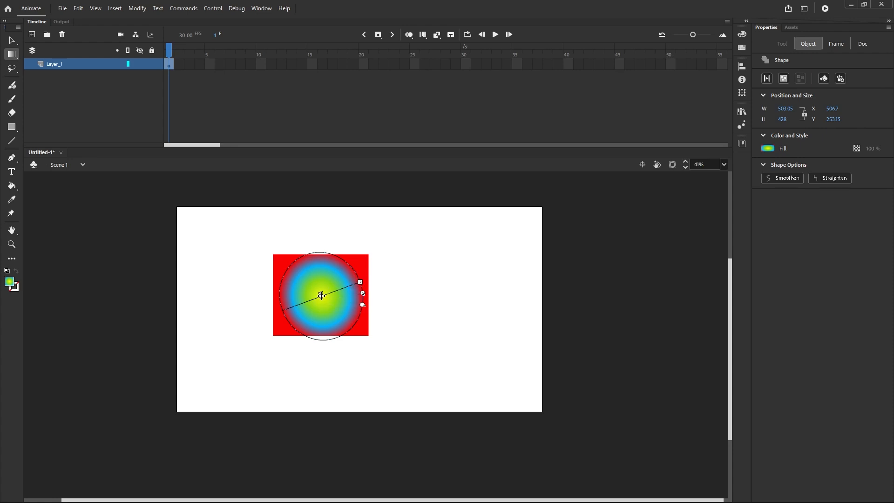
# Change the rectangle's fill to a bitmap fill, importing 247283.jpg from the LATEST PICTURES folder on the Desktop.
pyautogui.moveTo(321, 296)
pyautogui.mouseDown()
pyautogui.moveTo(309, 320)
pyautogui.moveTo(343, 272)
pyautogui.moveTo(321, 295)
pyautogui.mouseUp()
pyautogui.click(742, 35)
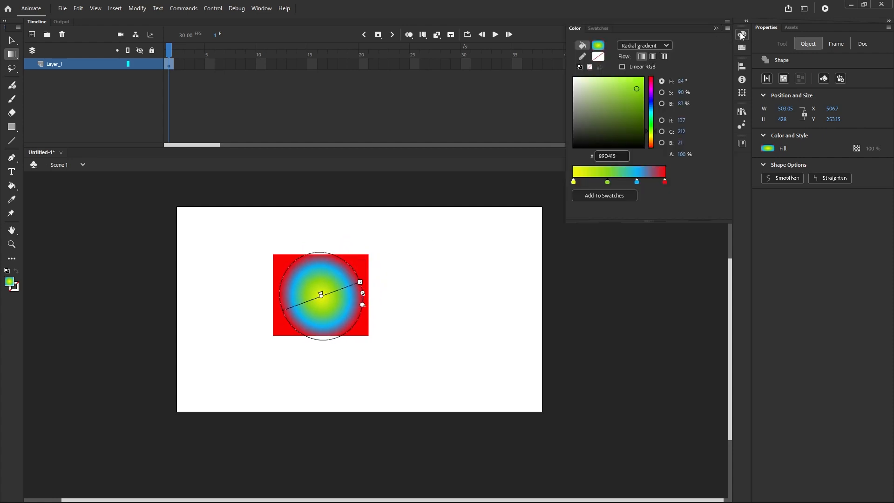
pyautogui.click(668, 46)
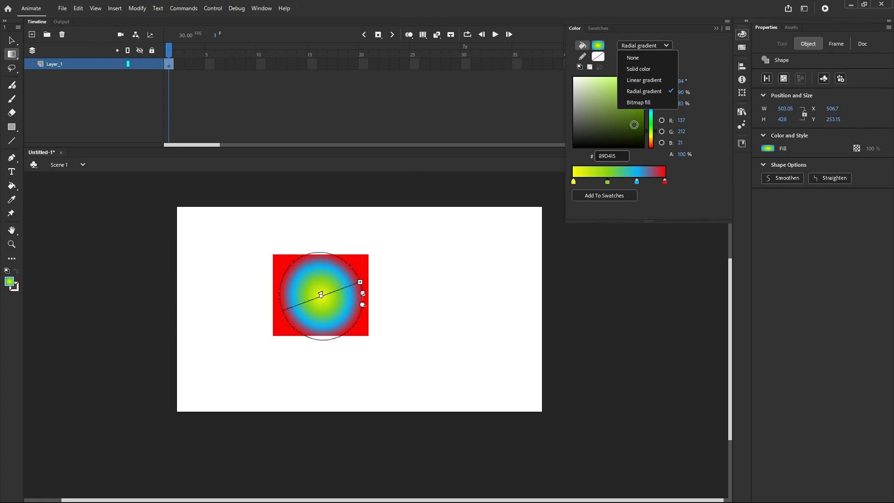
pyautogui.click(645, 106)
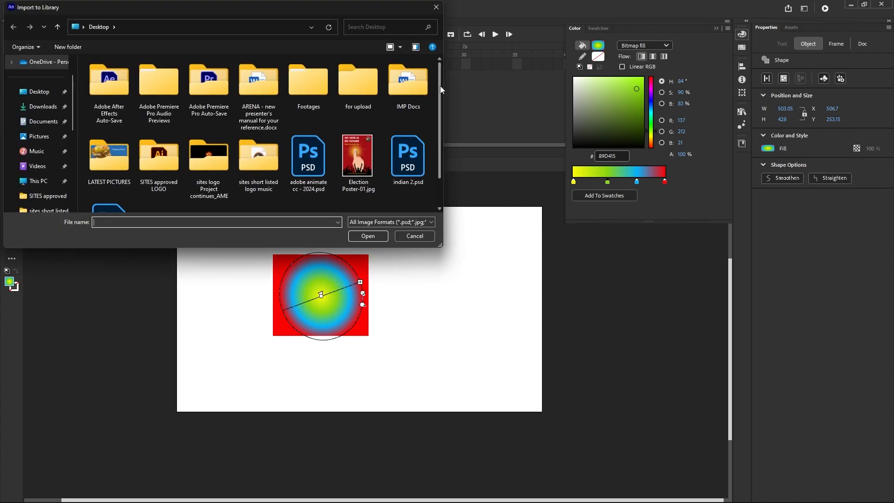
pyautogui.moveTo(439, 110)
pyautogui.mouseDown()
pyautogui.moveTo(438, 145)
pyautogui.moveTo(451, 111)
pyautogui.mouseUp()
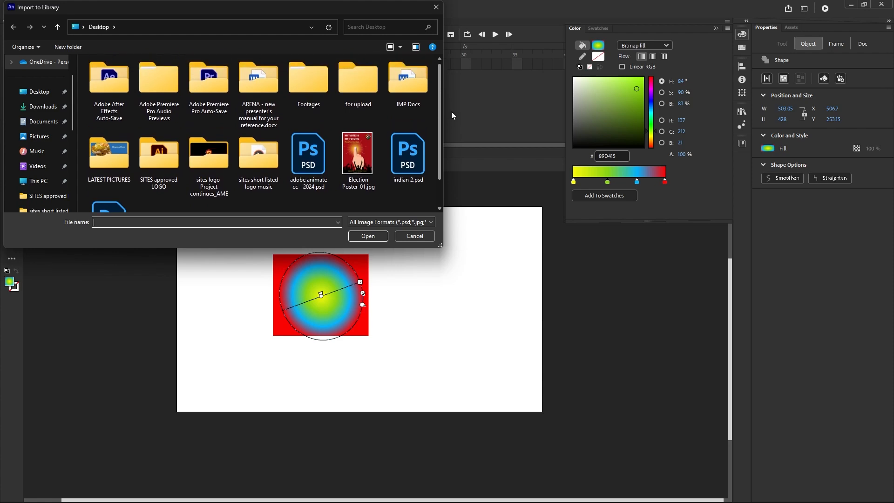
pyautogui.doubleClick(112, 161)
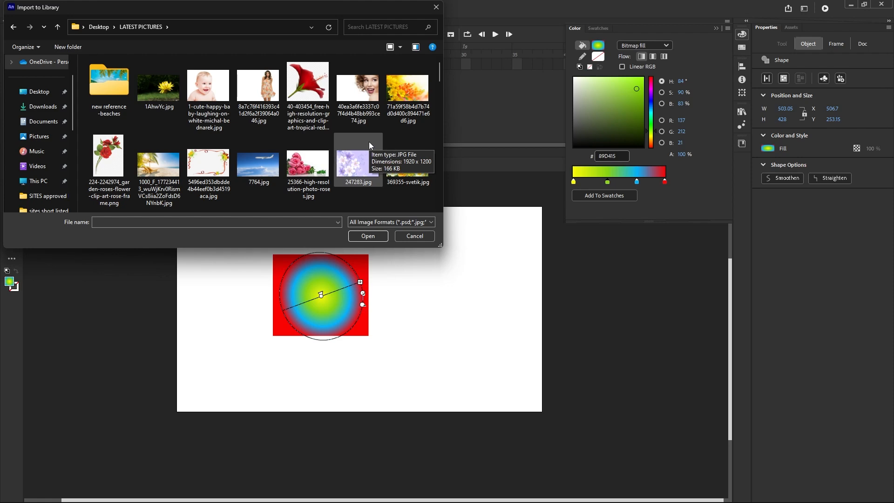
pyautogui.click(348, 171)
pyautogui.click(367, 236)
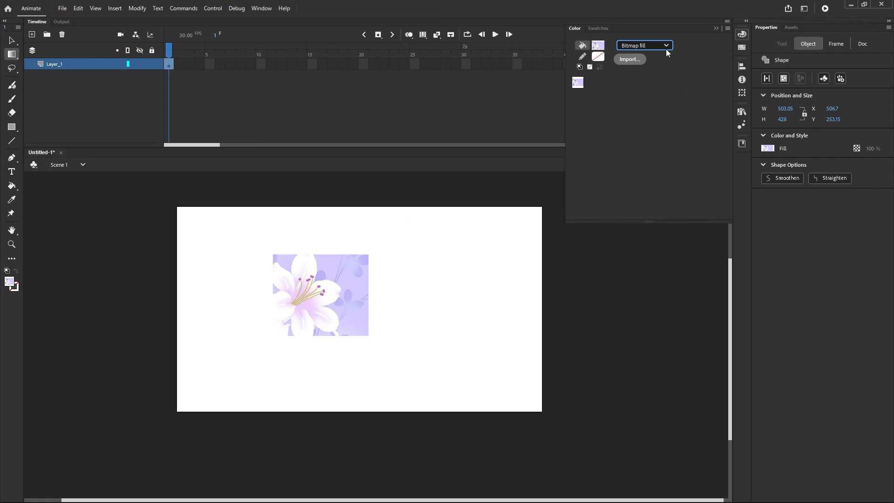
# With the Gradient Transform Tool, rotate the bitmap fill about 11 degrees clockwise and shift it far left, centring a flower in the rectangle.
pyautogui.click(346, 306)
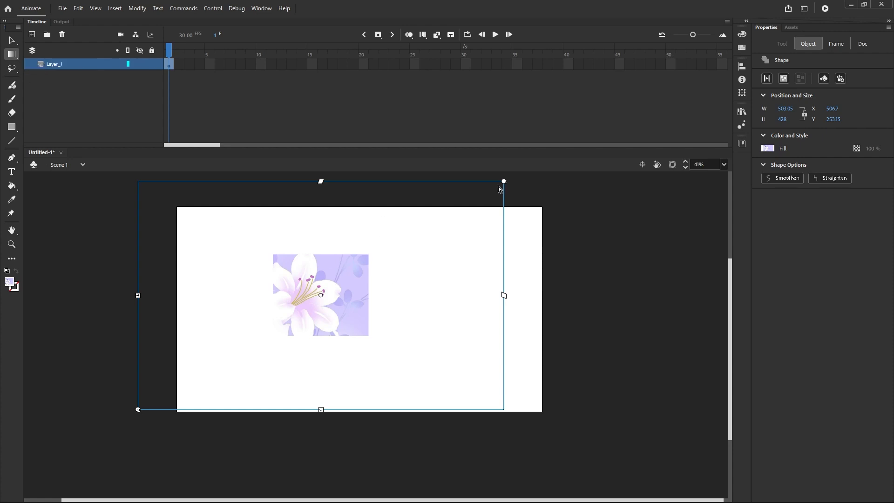
pyautogui.moveTo(505, 184); pyautogui.dragTo(445, 249)
pyautogui.moveTo(318, 301); pyautogui.dragTo(84, 281)
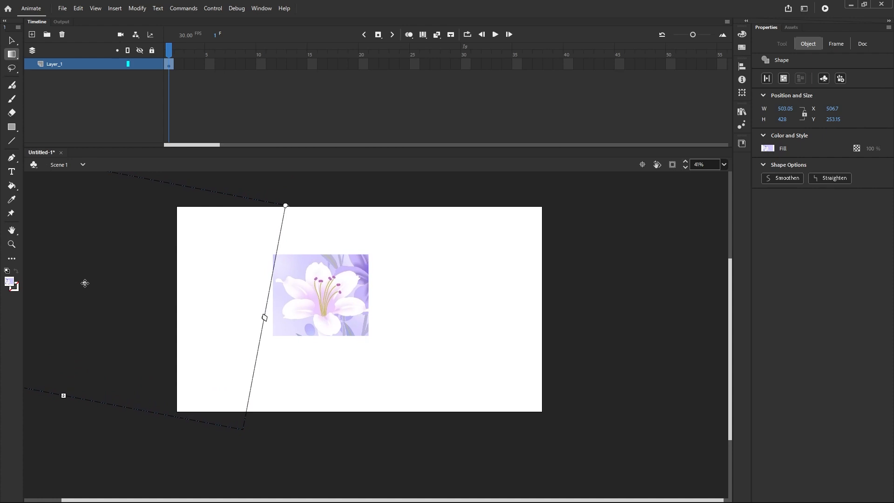
pyautogui.click(291, 185)
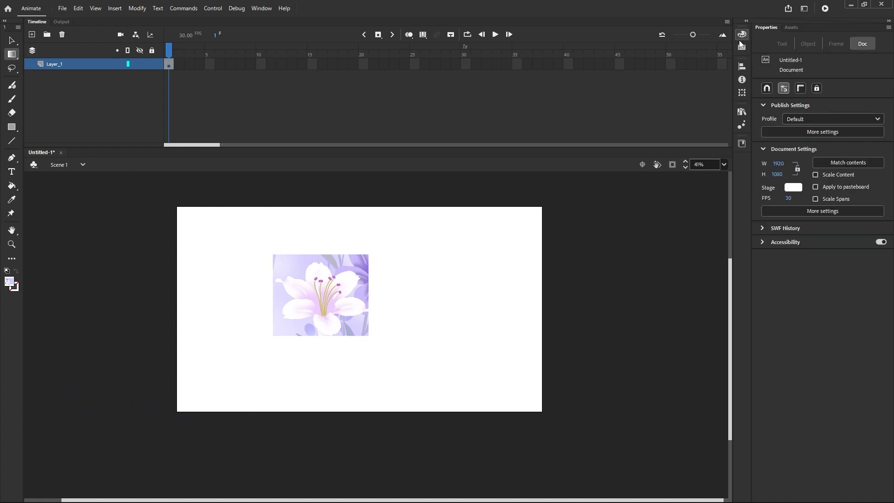
# Change the rectangle's fill type from bitmap to solid color.
pyautogui.click(343, 312)
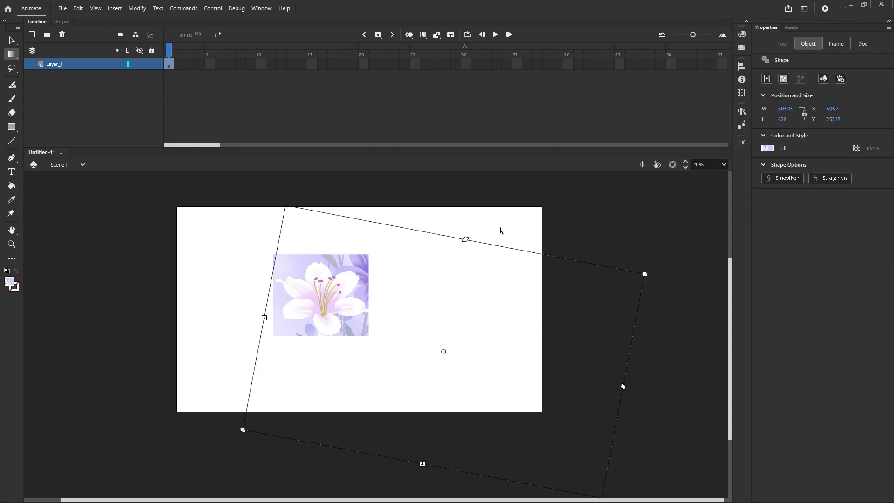
pyautogui.click(742, 36)
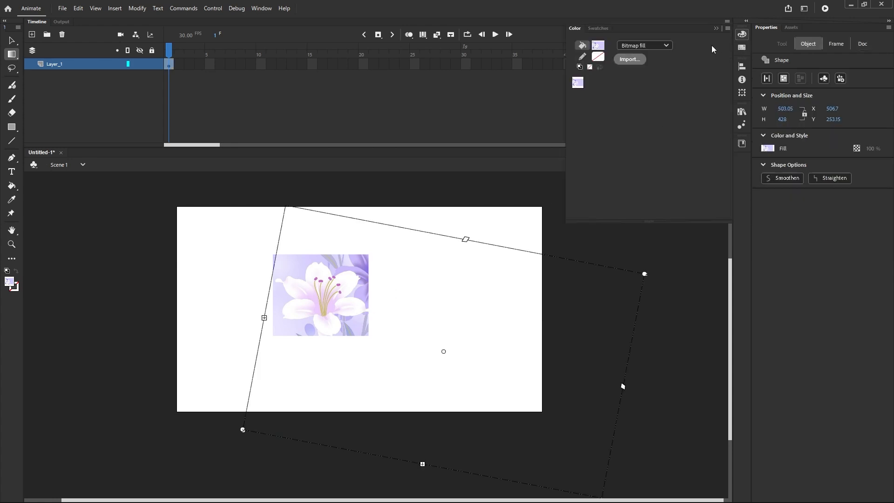
pyautogui.click(665, 48)
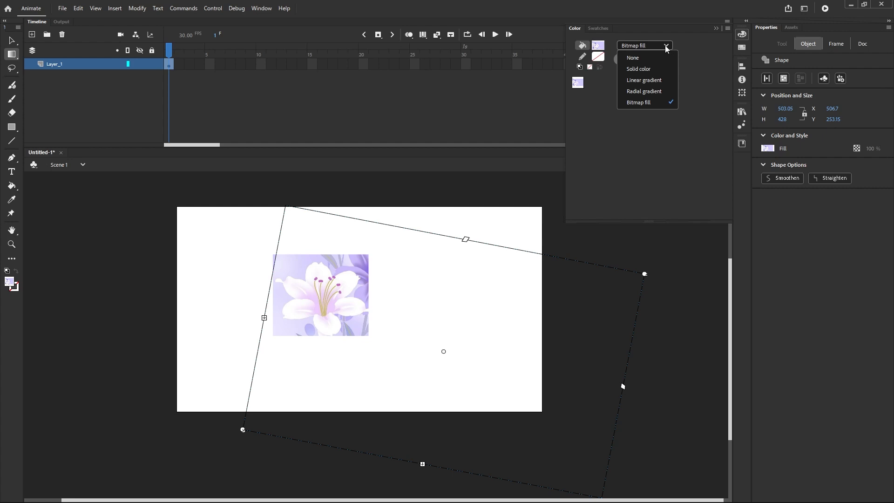
pyautogui.click(656, 68)
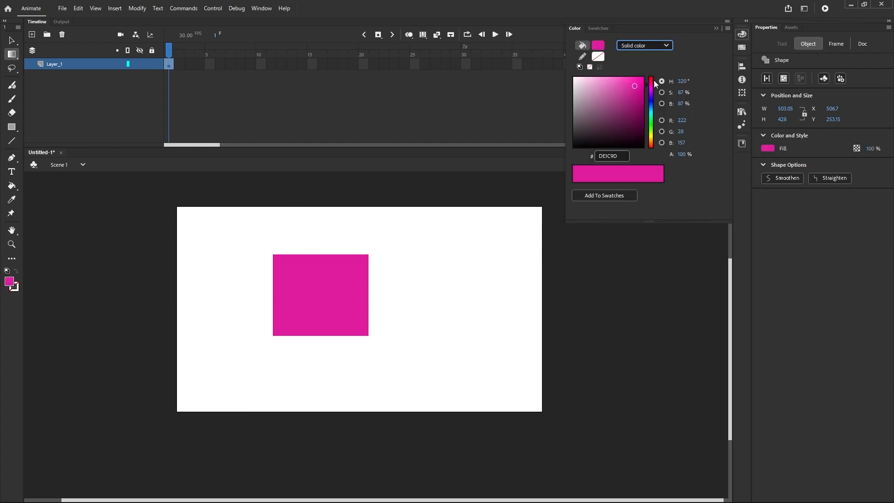
# Change the rectangle's fill to the radial gradient and move the gradient's centre to the middle of the rectangle's bottom edge.
pyautogui.click(667, 45)
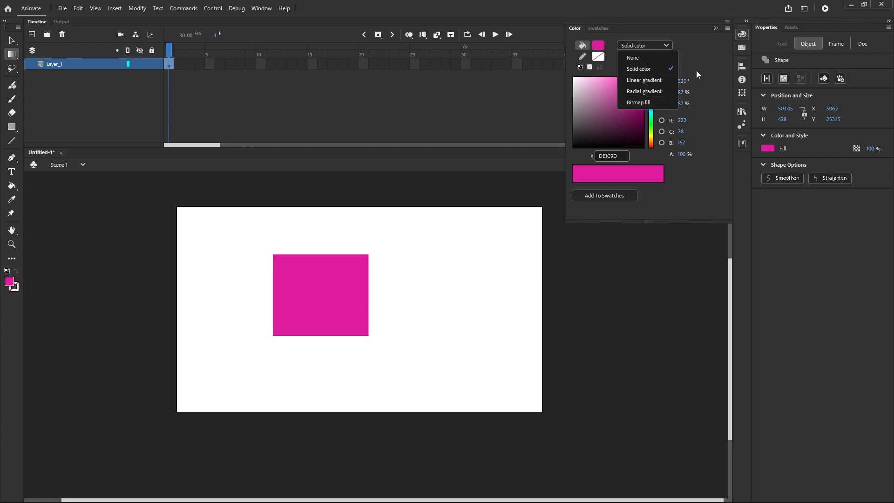
pyautogui.click(658, 92)
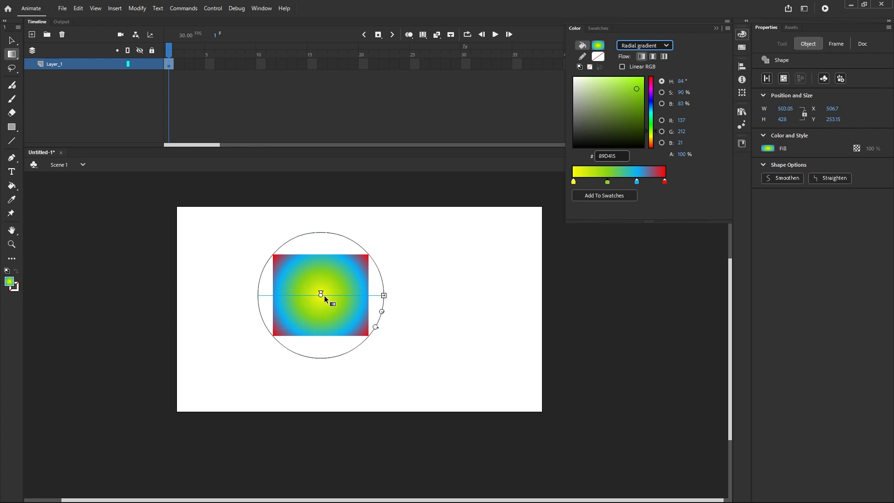
pyautogui.moveTo(321, 294); pyautogui.dragTo(316, 331)
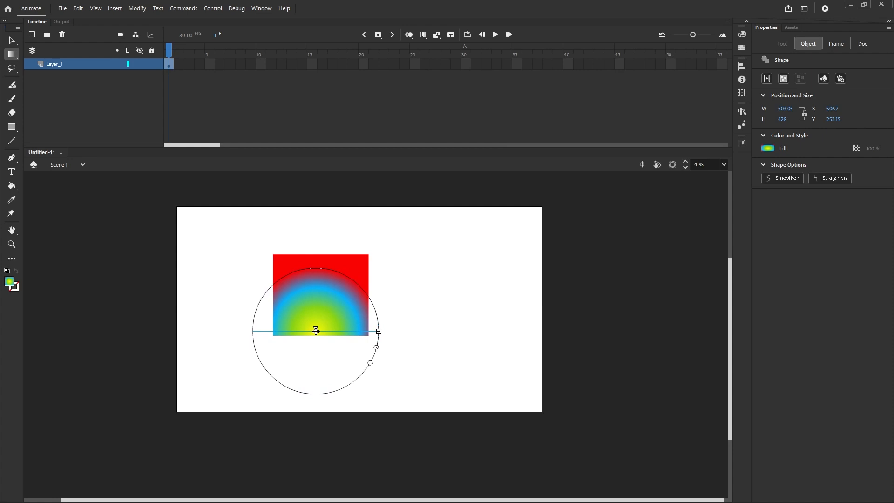
pyautogui.moveTo(316, 331); pyautogui.dragTo(320, 336)
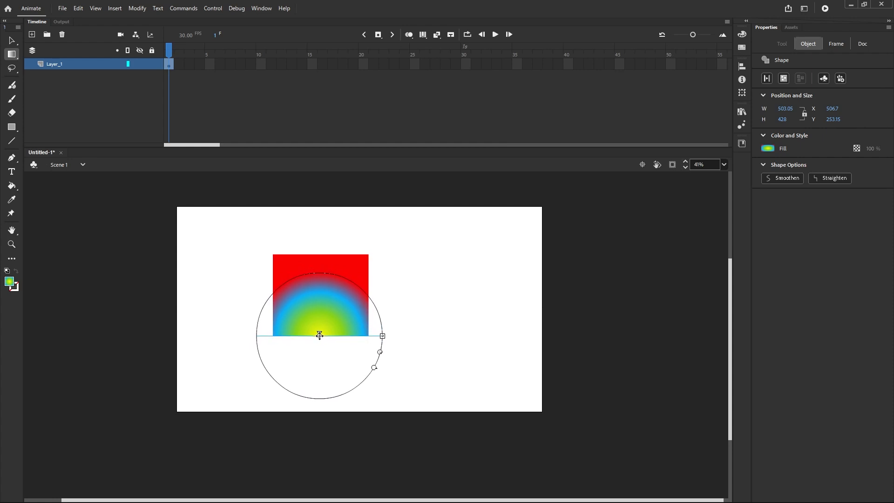
# Switch to the Free Transform Tool to show the rectangle's transform handles, and return to the Selection Tool.
pyautogui.click(17, 58)
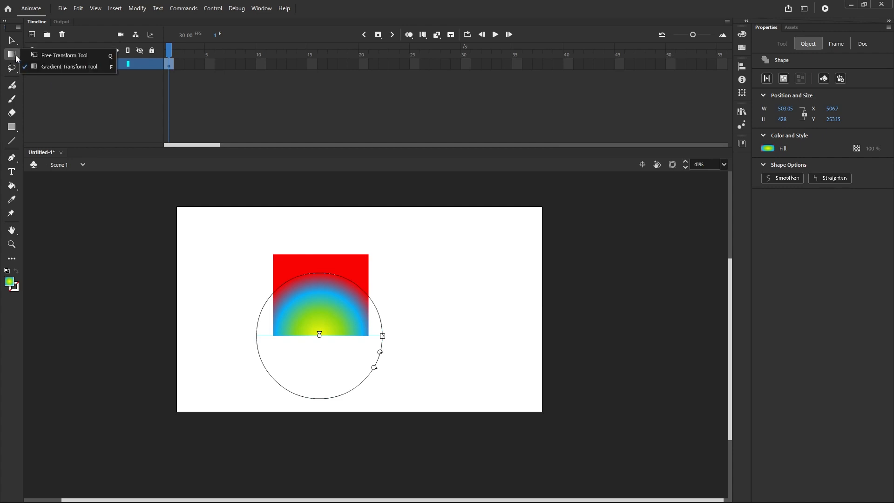
pyautogui.click(40, 56)
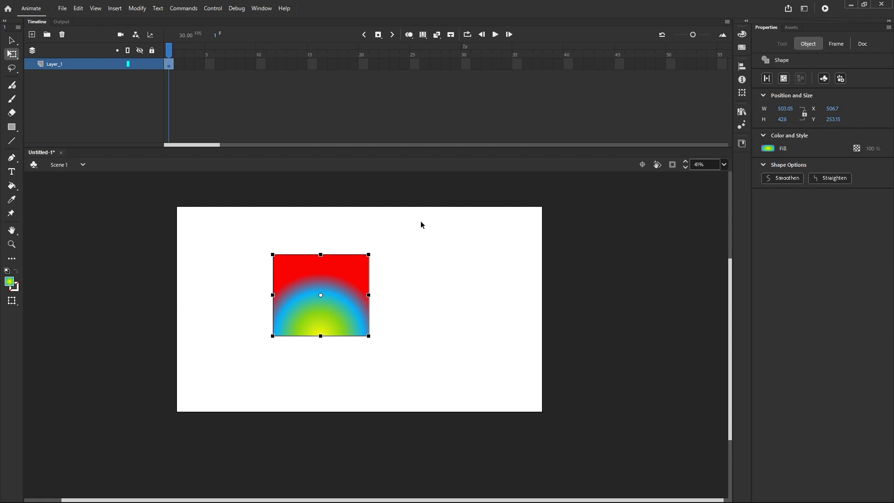
pyautogui.press('v')
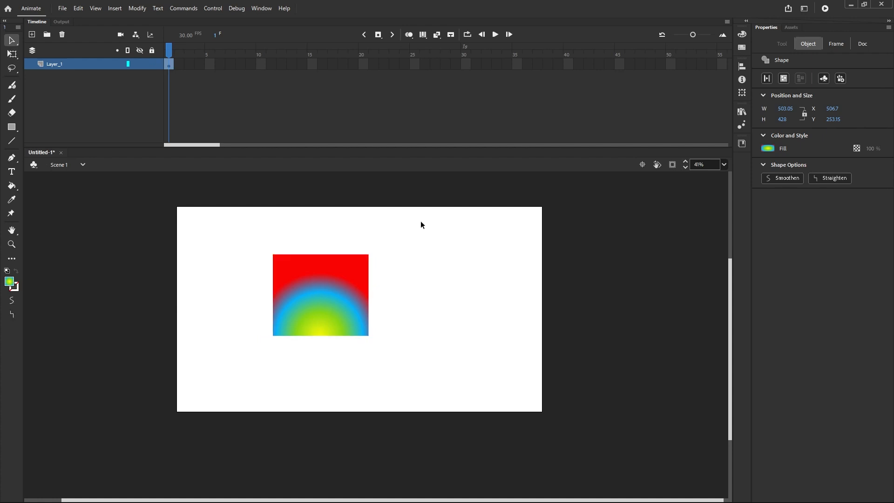